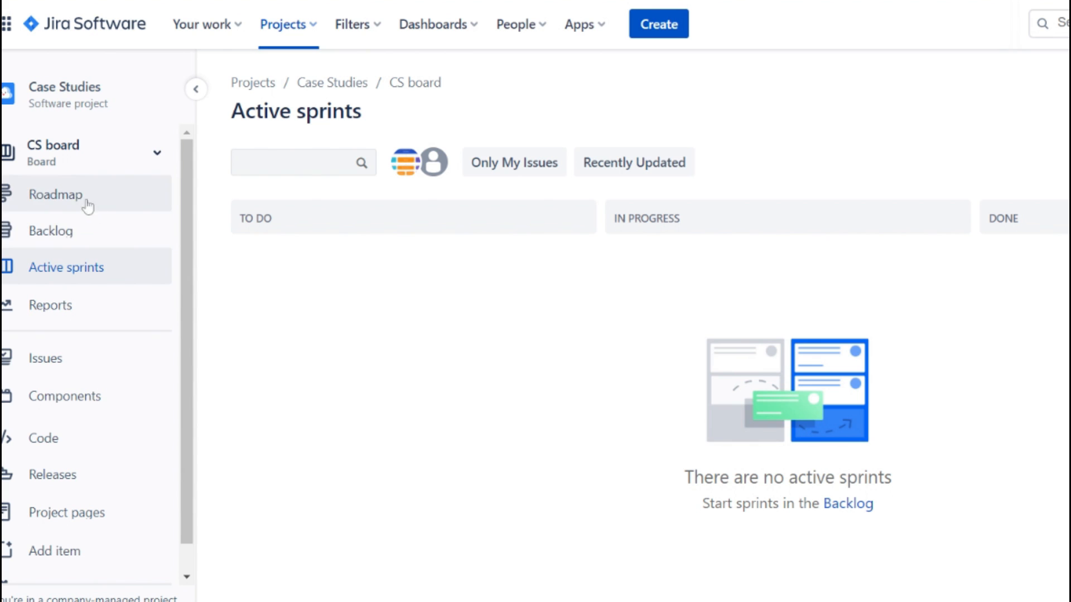
# Open the backlog and set the fix version of the "Add workspace to trello home page" story to version 1
pyautogui.click(80, 237)
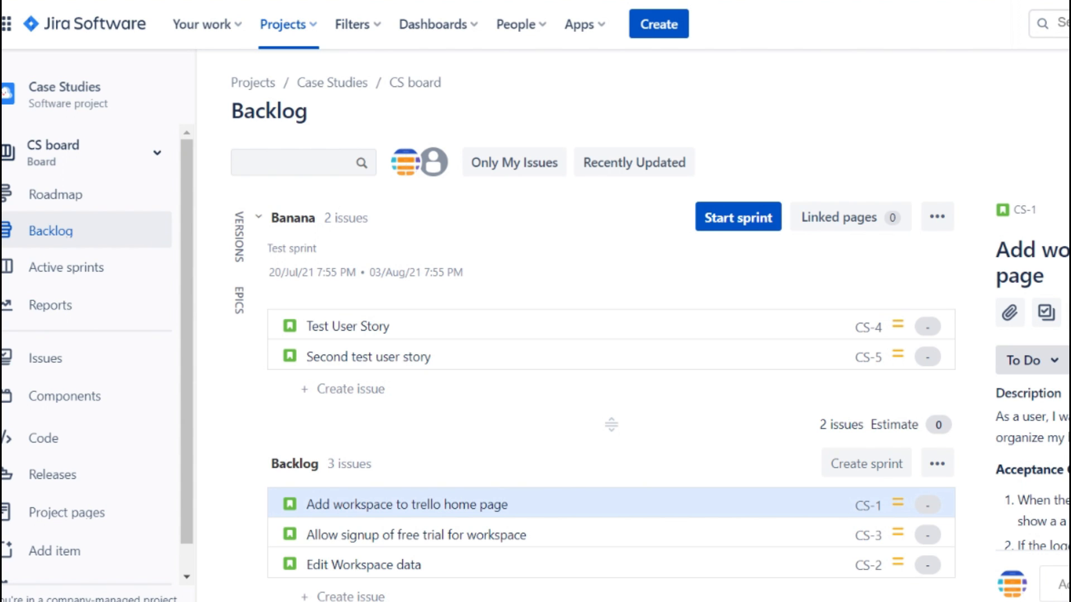
pyautogui.click(1022, 212)
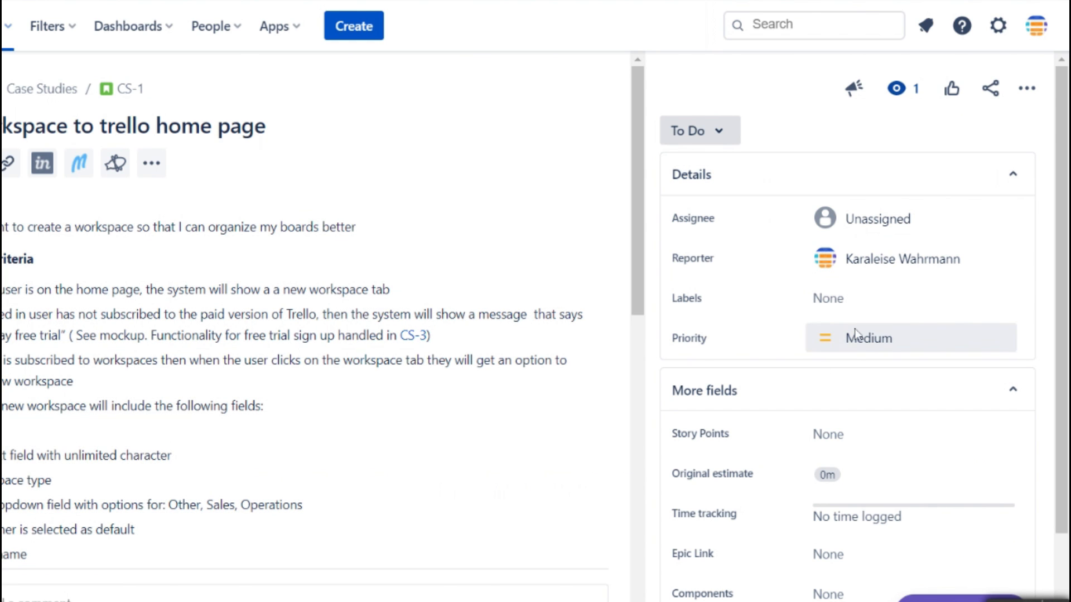
pyautogui.scroll(-3, 854, 331)
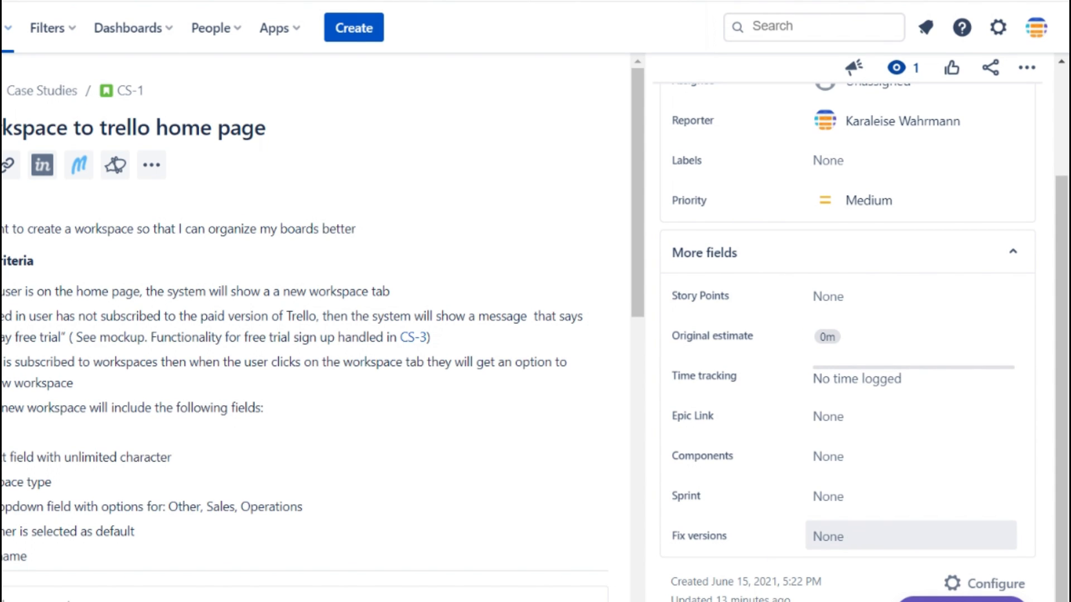
pyautogui.click(865, 537)
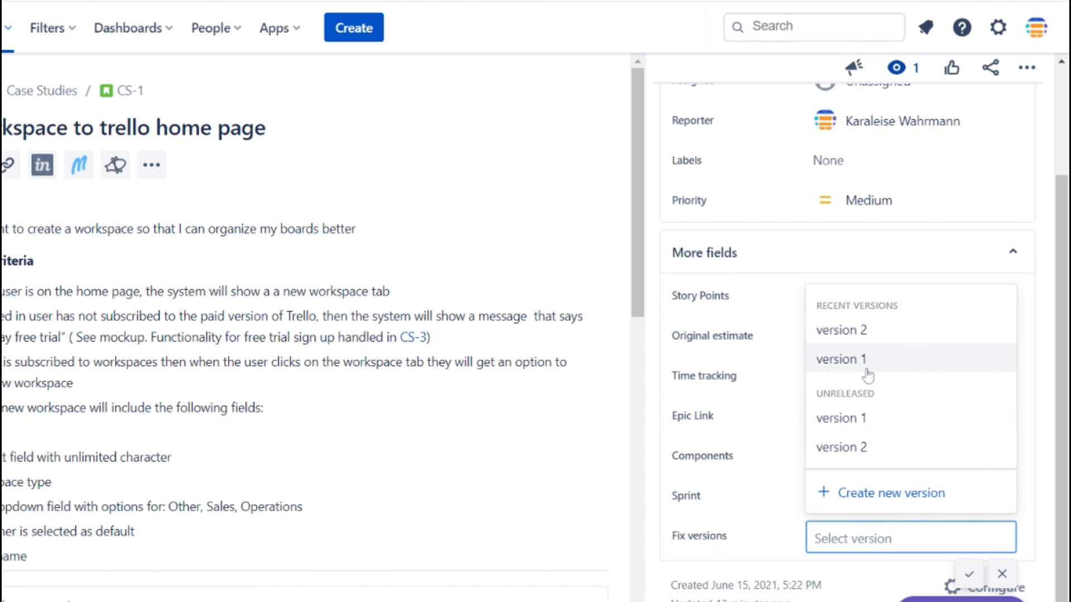
pyautogui.click(868, 426)
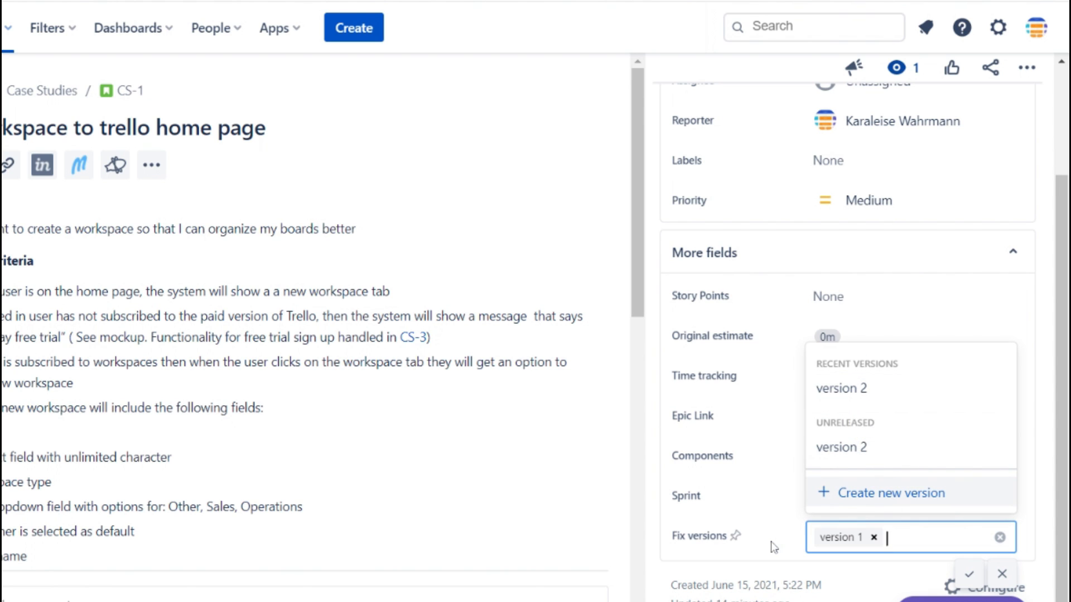
pyautogui.click(605, 477)
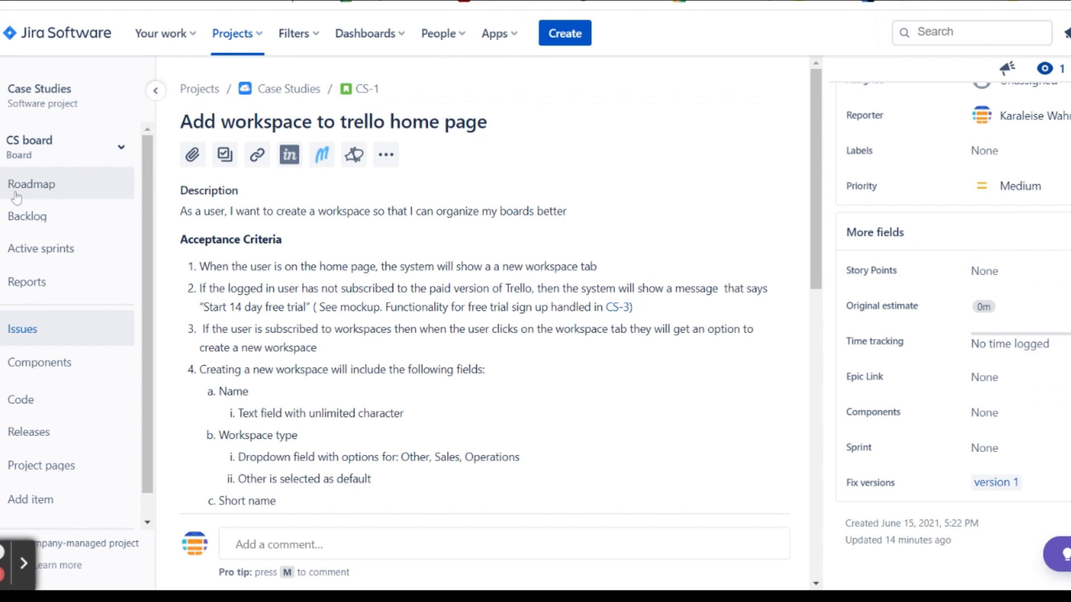
# From the backlog, open the "Allow signup of free trial for workspace" story and set its fix version to version 2
pyautogui.click(25, 216)
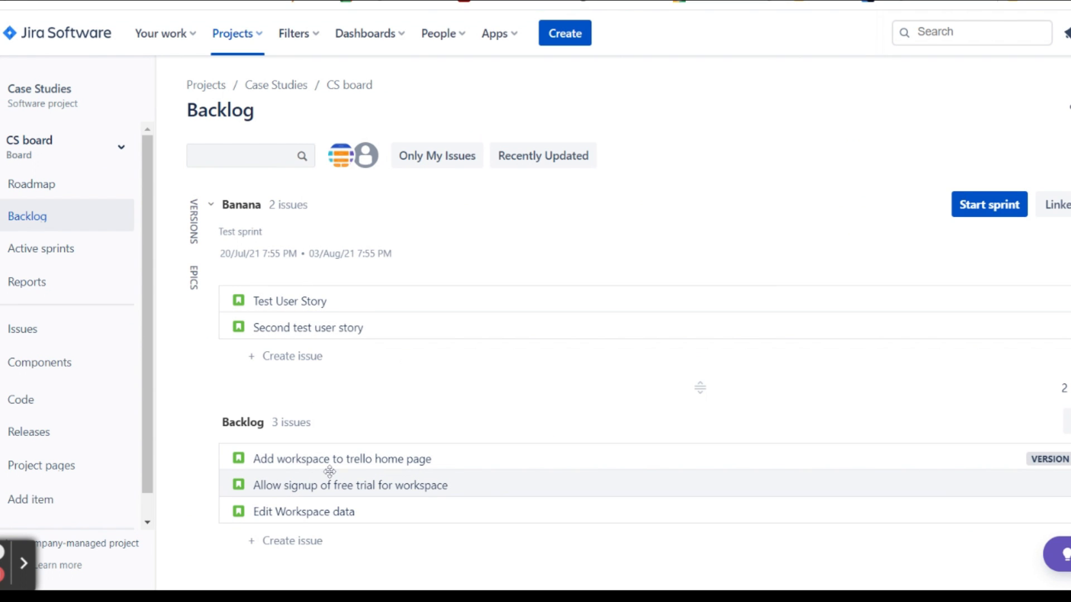
pyautogui.click(263, 484)
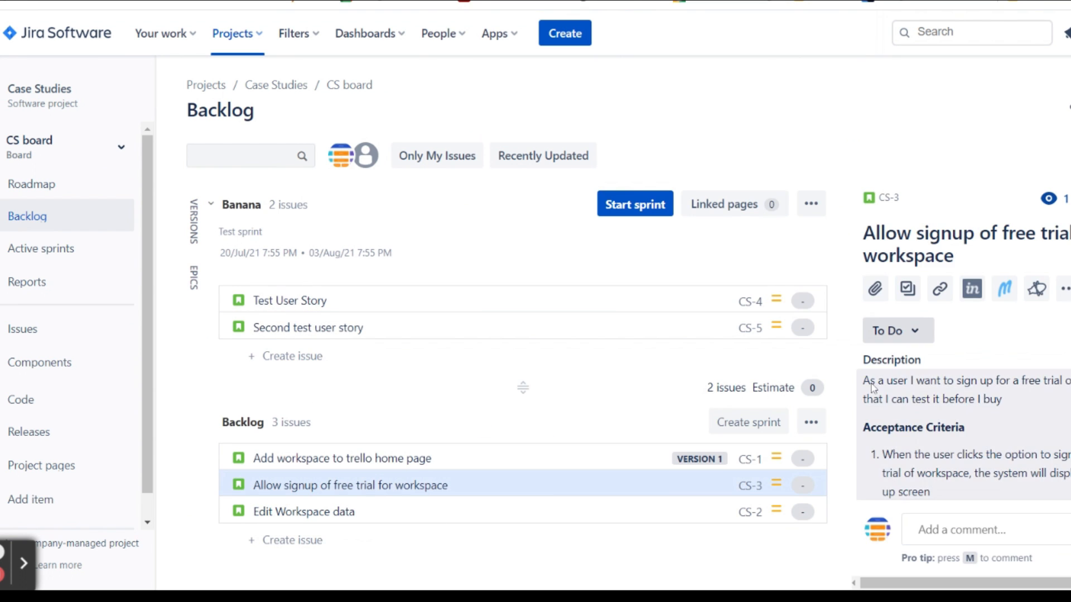
pyautogui.scroll(-5, 990, 423)
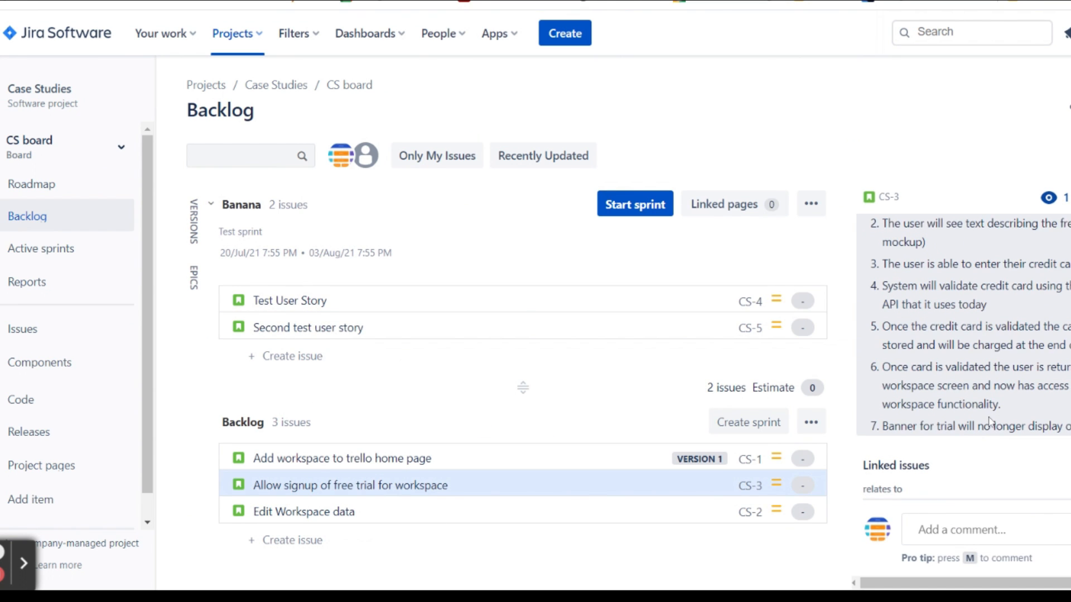
pyautogui.click(892, 198)
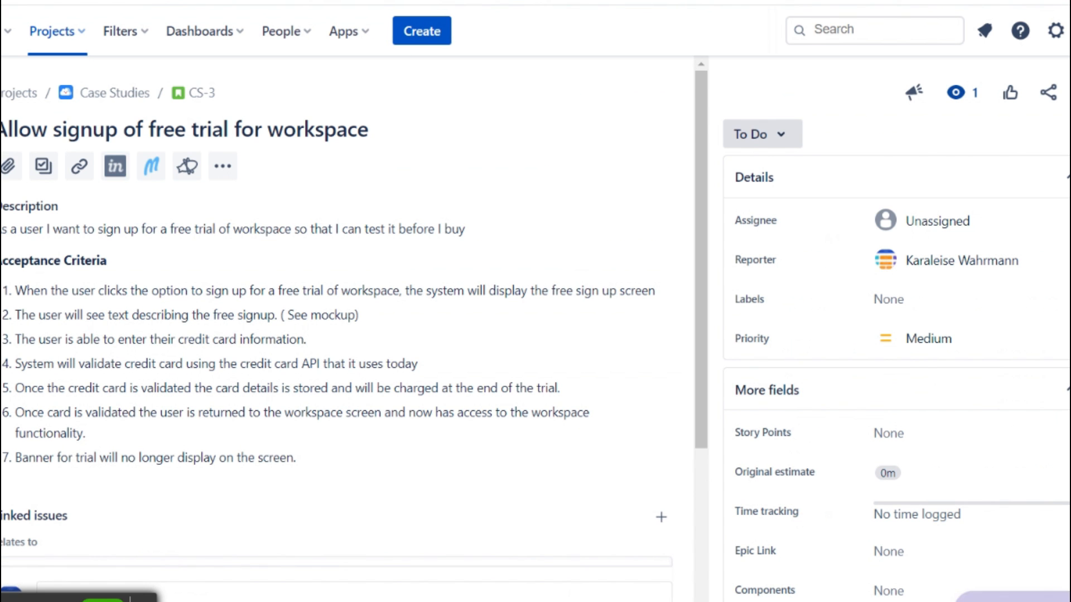
pyautogui.scroll(-3, 903, 548)
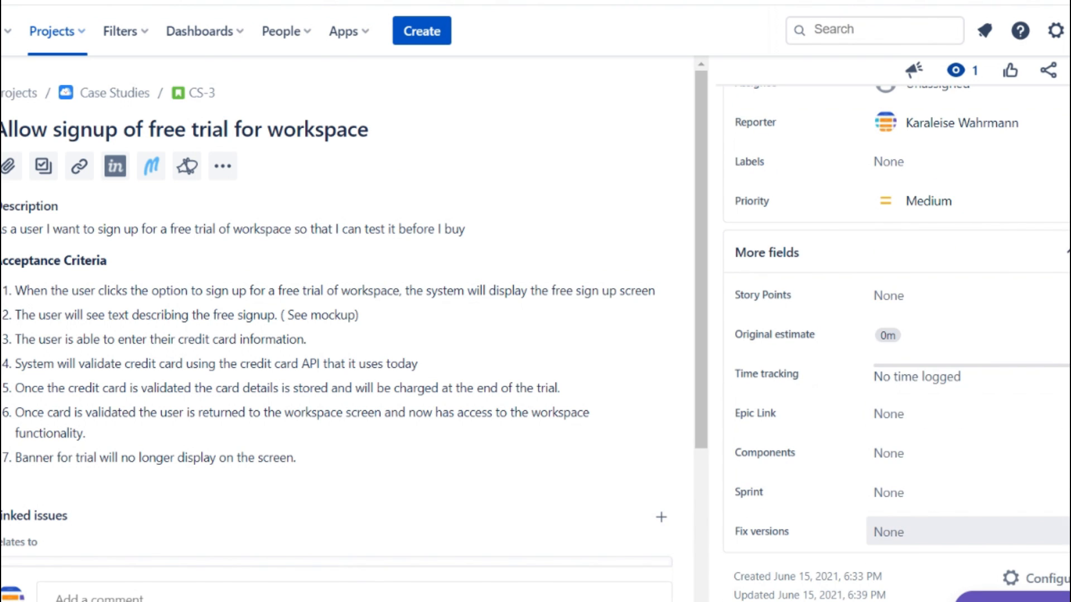
pyautogui.click(889, 533)
pyautogui.click(898, 444)
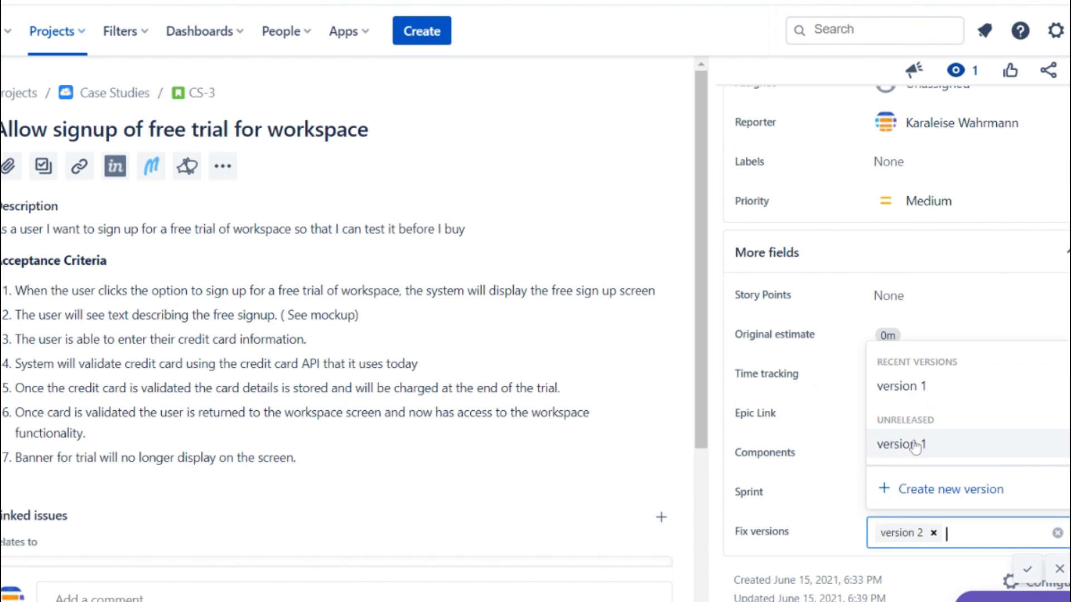
pyautogui.click(1027, 569)
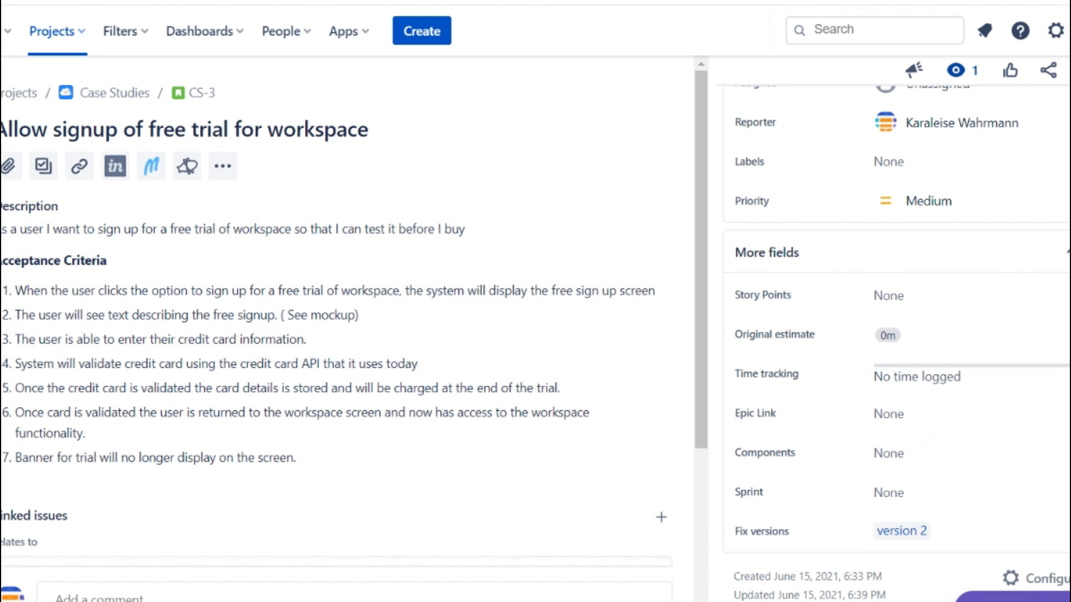
# Return to the backlog and set the fix version of the "Edit Workspace data" story to version 1
pyautogui.click(1, 206)
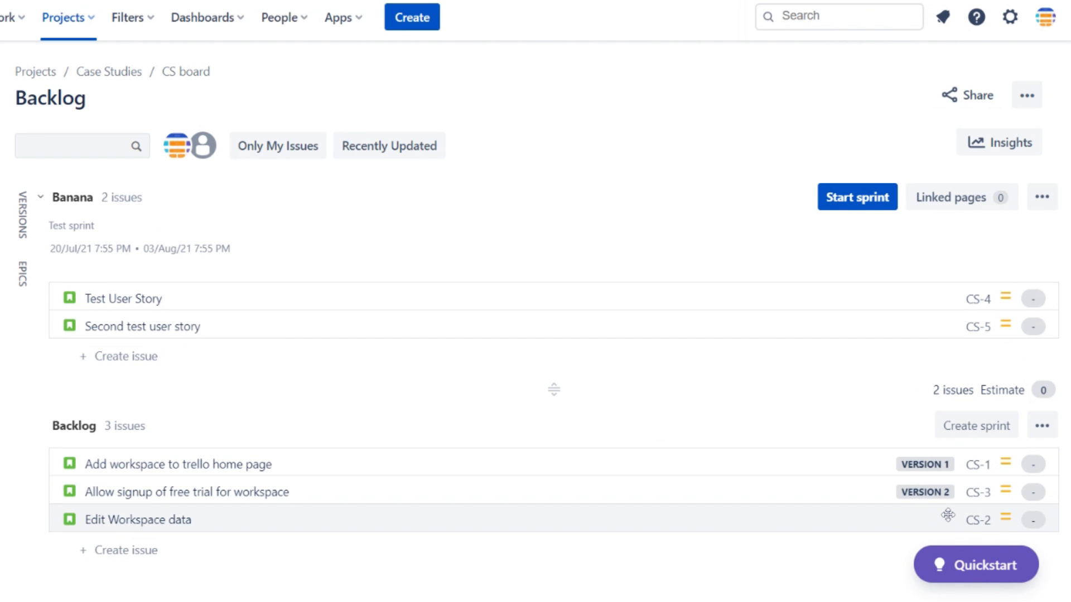
pyautogui.click(94, 522)
pyautogui.scroll(-5, 836, 491)
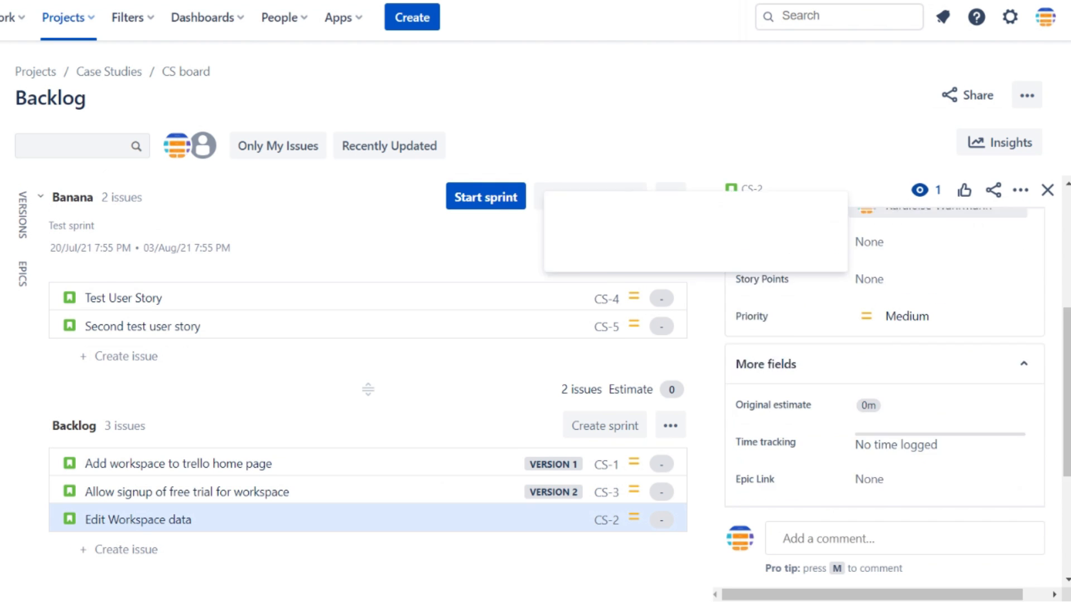
pyautogui.scroll(-4, 949, 491)
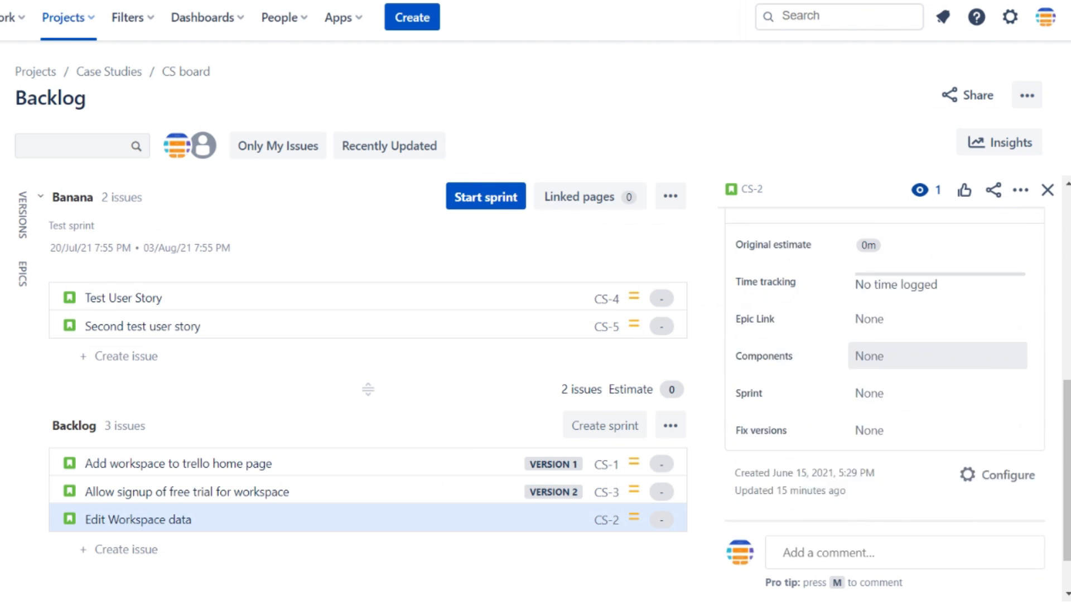
pyautogui.click(920, 382)
pyautogui.click(892, 477)
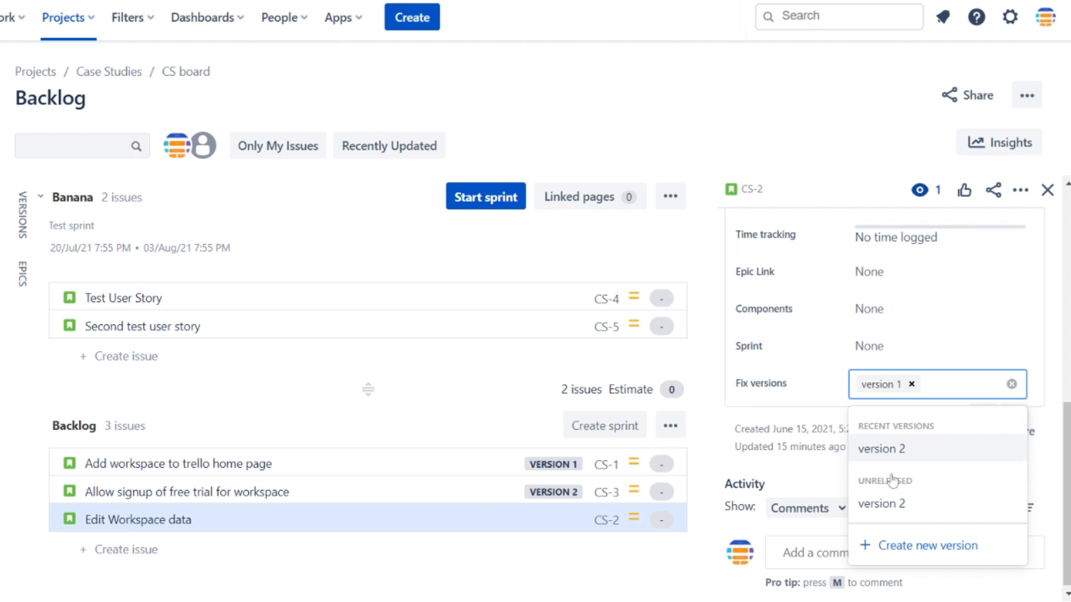
pyautogui.scroll(5, 1050, 379)
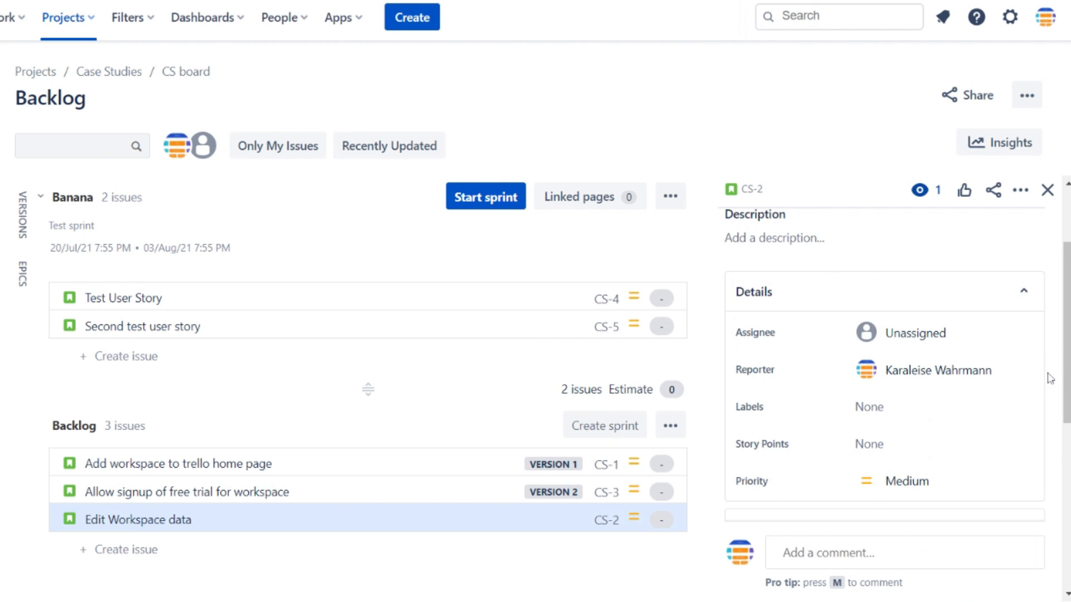
pyautogui.scroll(-5, 1050, 378)
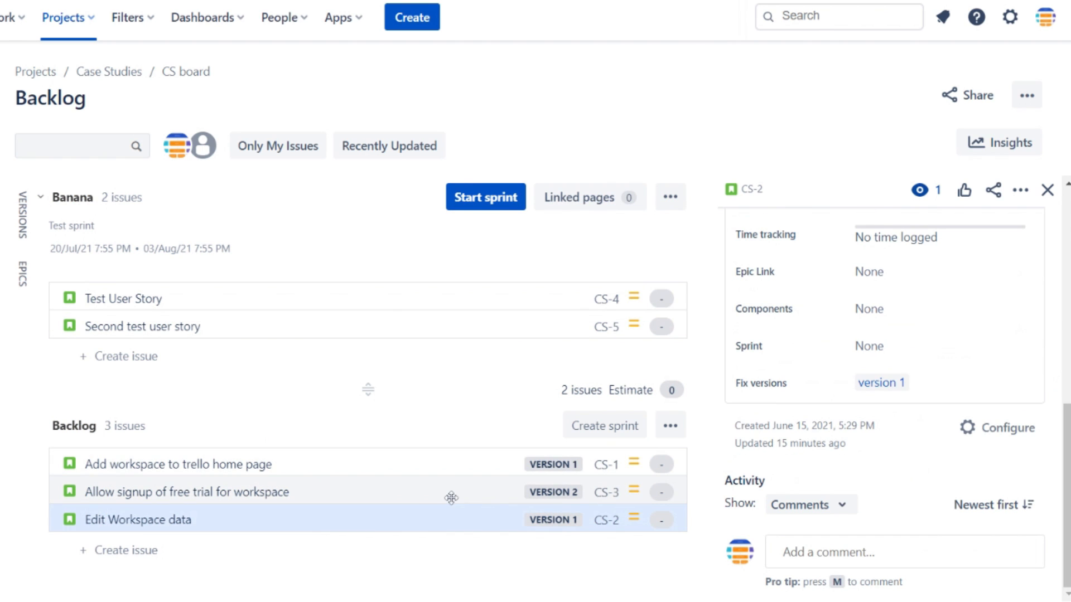
# Move the "Allow signup of free trial for workspace" story below "Edit Workspace data" in the backlog
pyautogui.click(358, 494)
pyautogui.moveTo(358, 494); pyautogui.dragTo(349, 517)
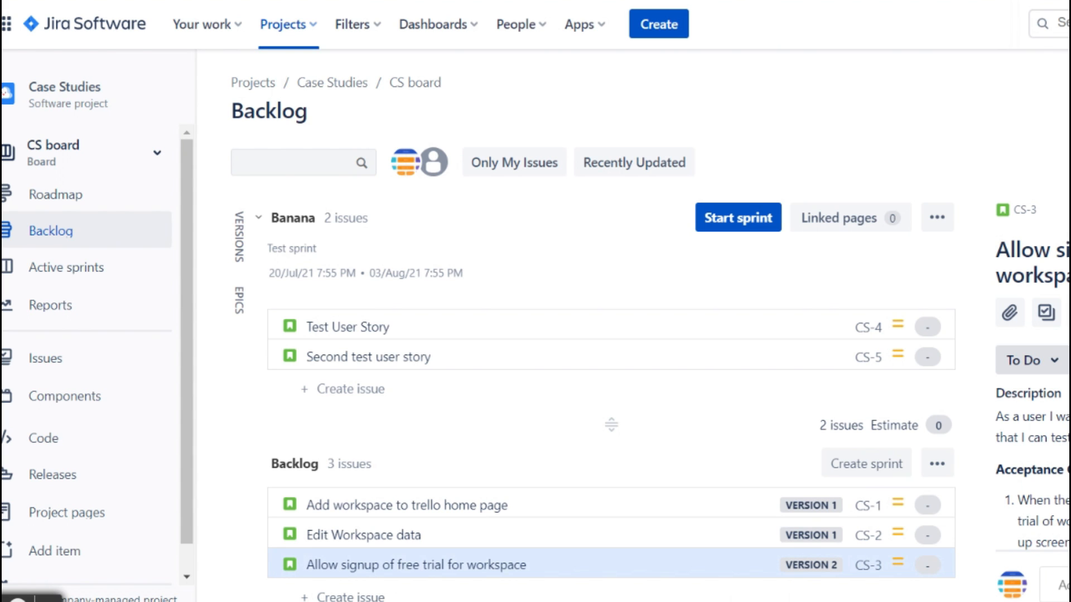
# Start creating a new version from the free trial signup story's fix versions and name it "version 3"
pyautogui.scroll(-10, 1029, 390)
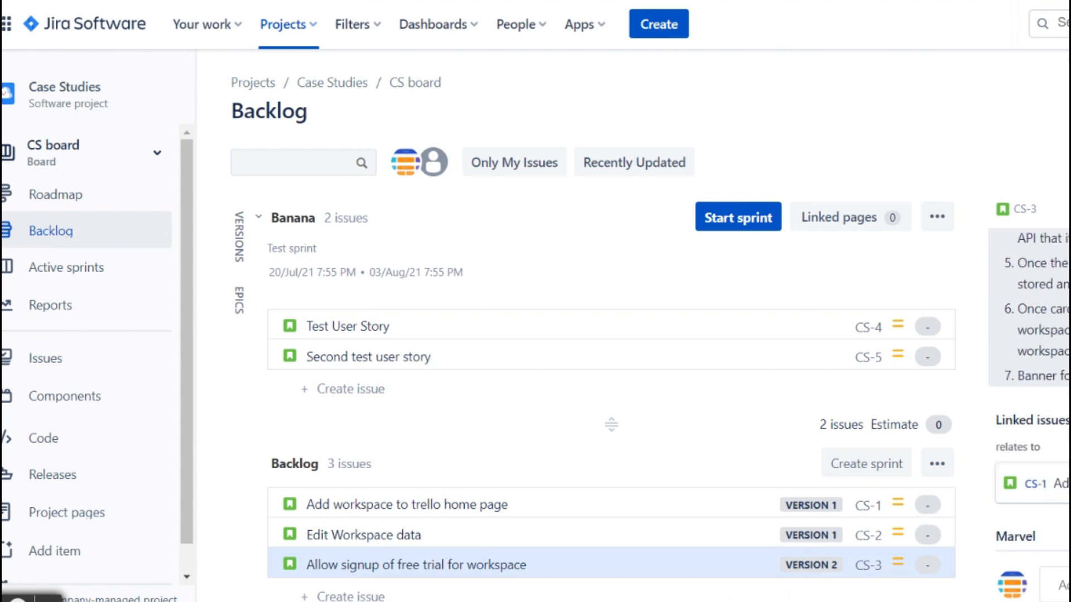
pyautogui.scroll(-5, 1032, 391)
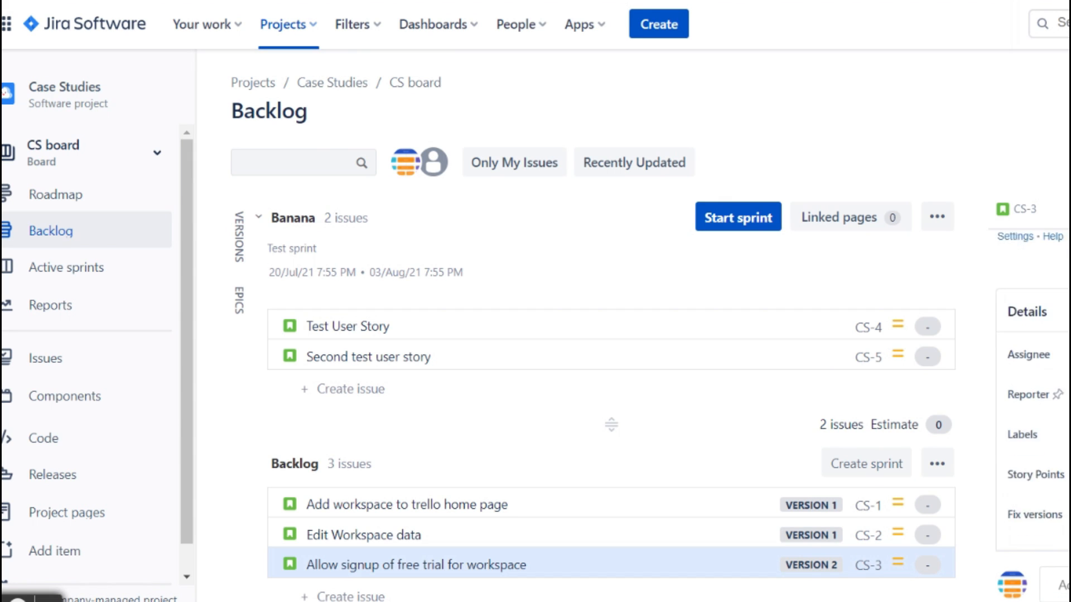
pyautogui.scroll(-2, 1032, 391)
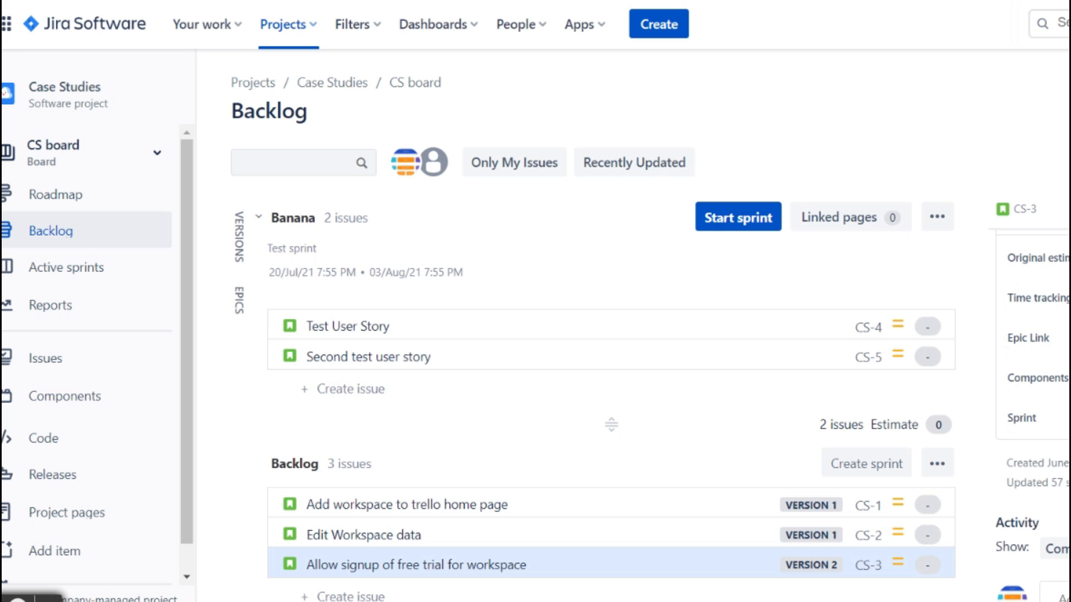
pyautogui.scroll(4, 1032, 391)
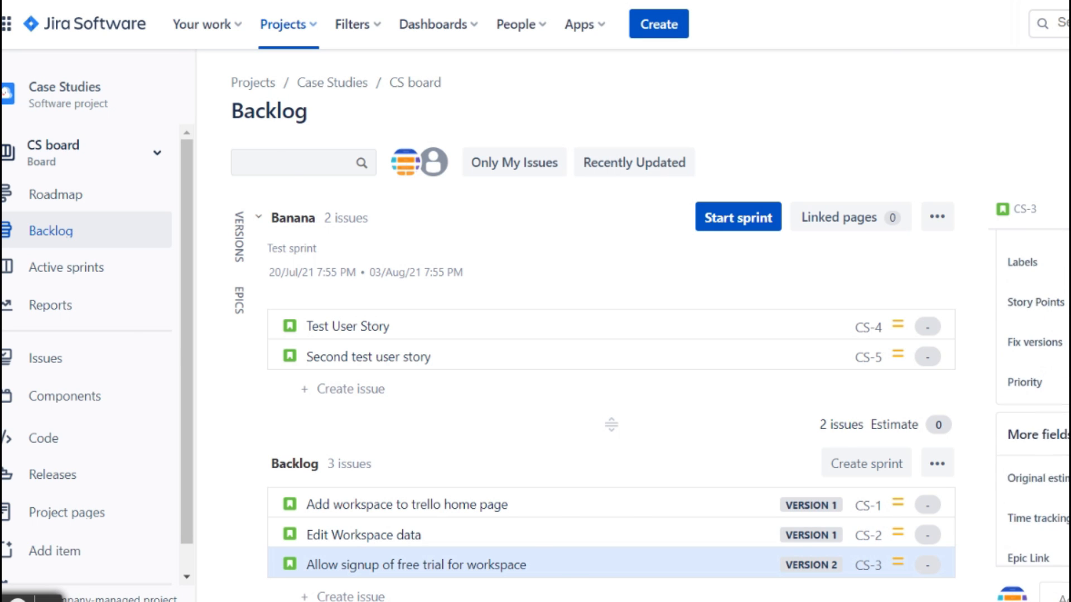
pyautogui.click(966, 318)
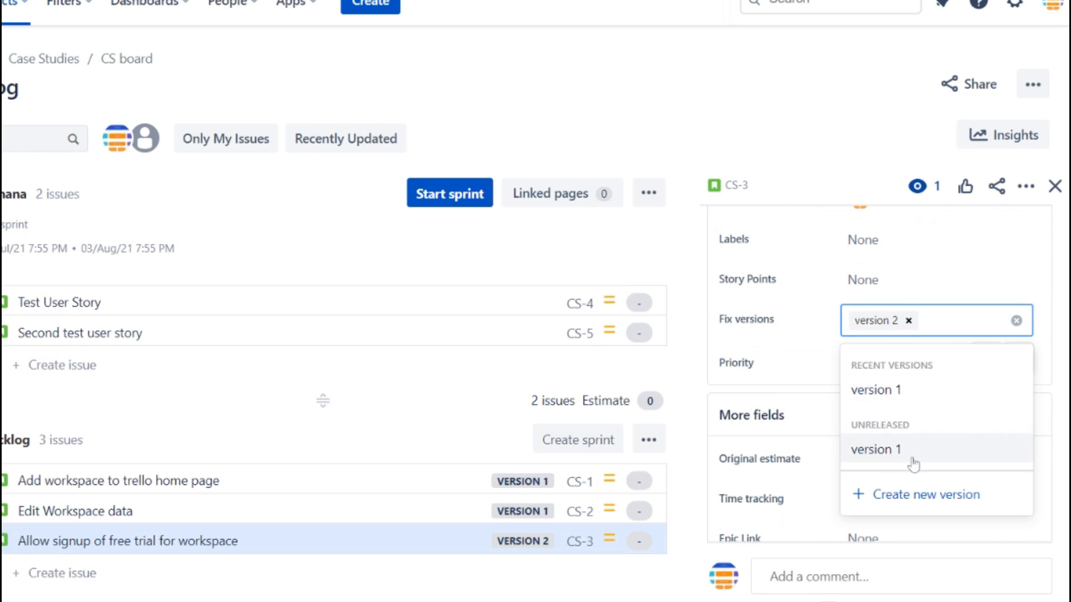
pyautogui.click(904, 498)
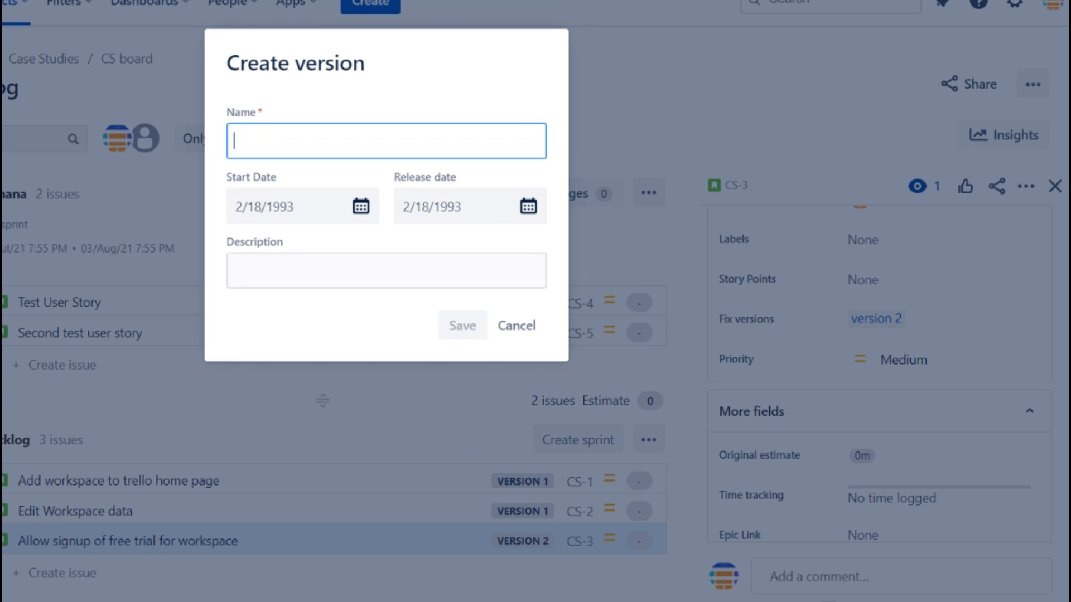
pyautogui.write('version 3')
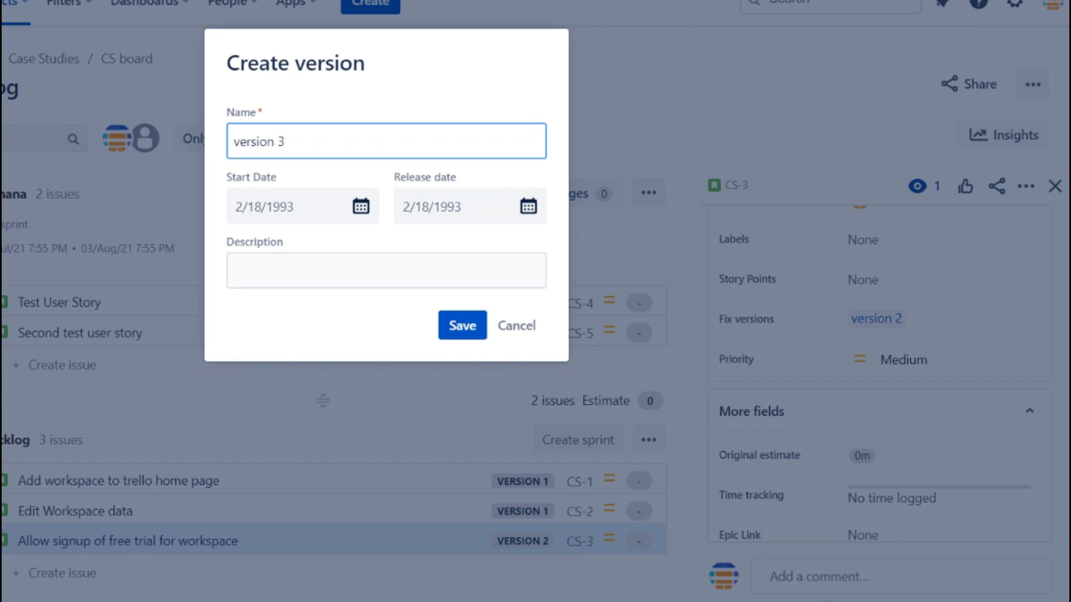
# Set the start date of the new version to 12/29/2021
pyautogui.click(363, 206)
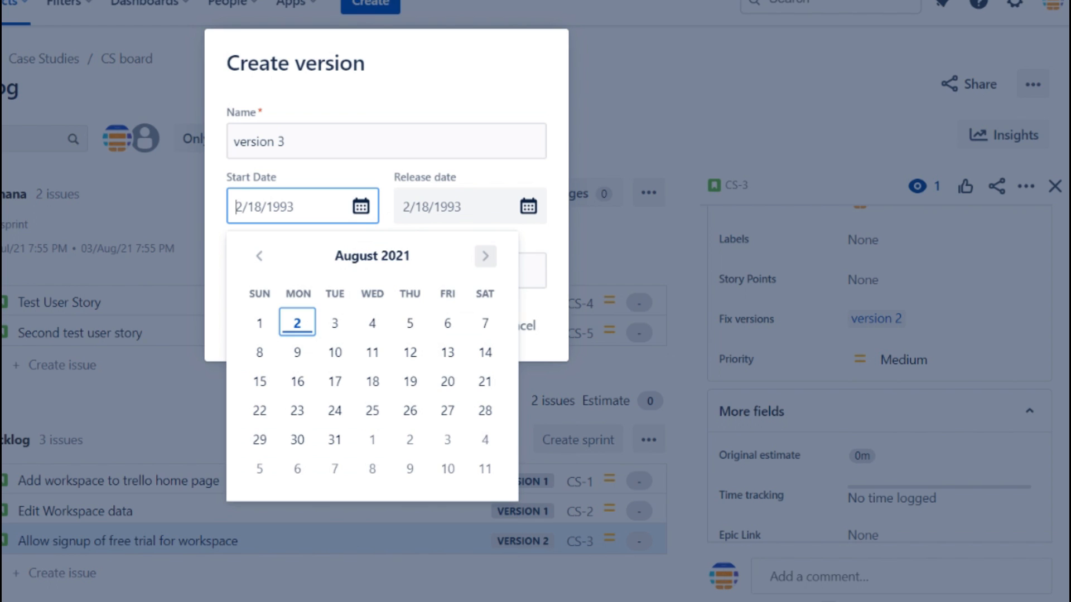
pyautogui.click(485, 257)
pyautogui.click(486, 258)
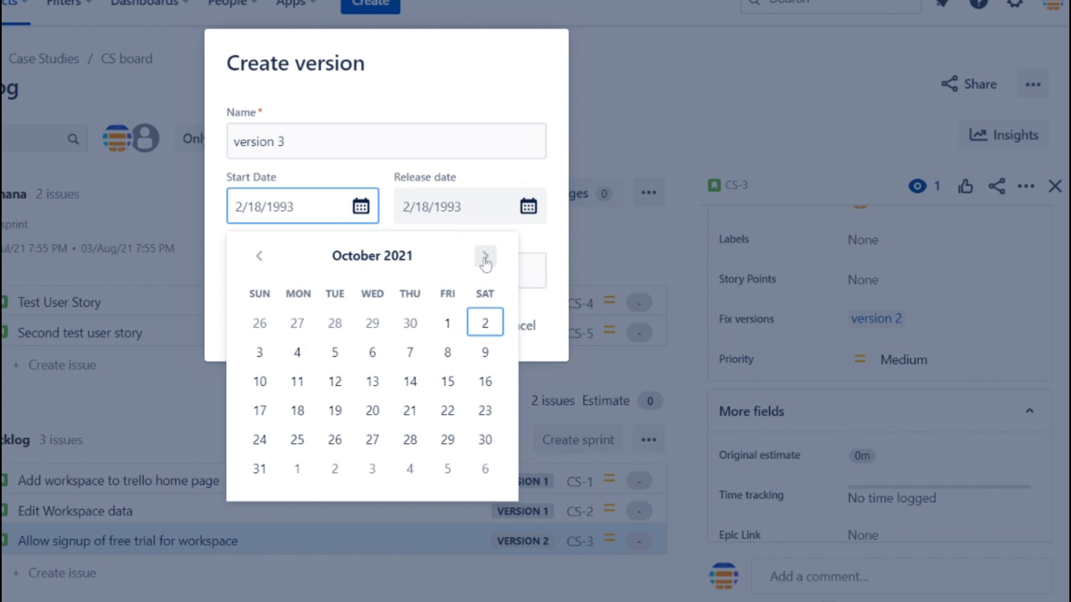
pyautogui.click(485, 258)
pyautogui.click(486, 260)
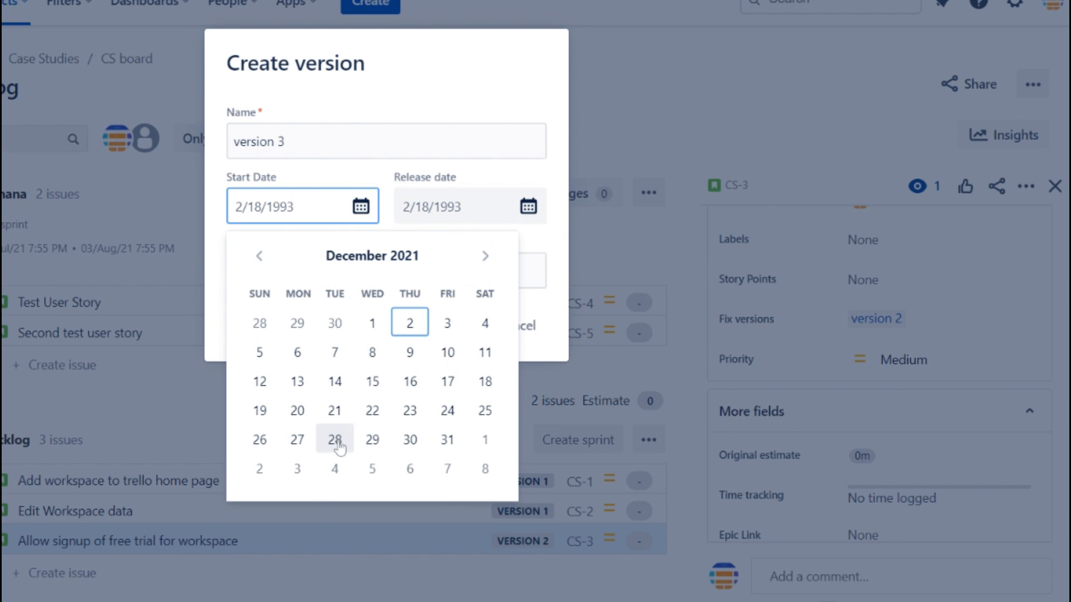
pyautogui.click(370, 442)
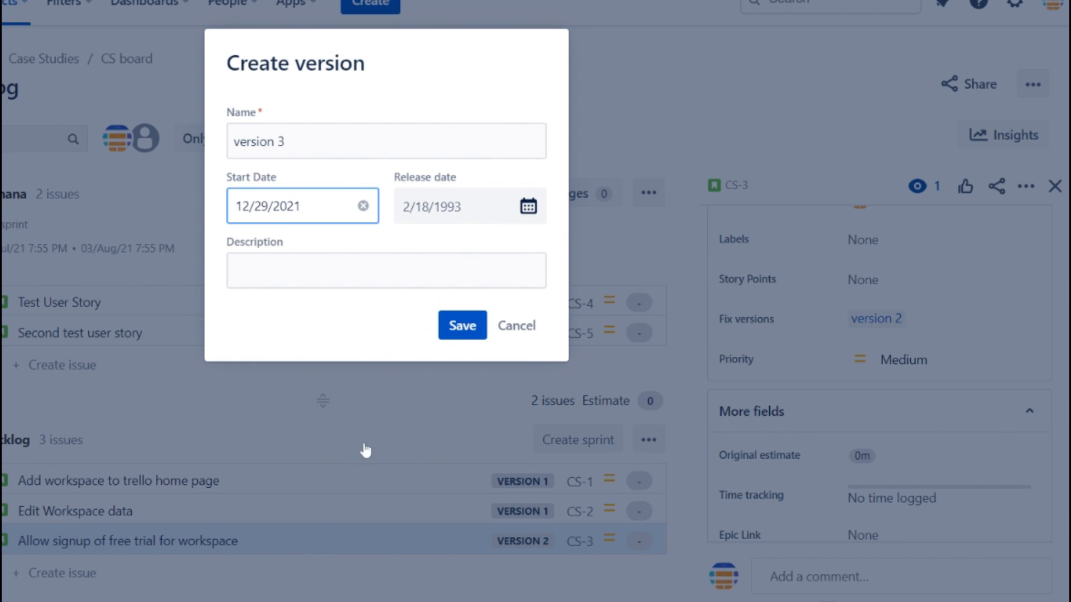
# Set the new version's release date to 2/28/2022 and save the version
pyautogui.click(461, 212)
pyautogui.click(652, 257)
pyautogui.click(653, 258)
pyautogui.click(653, 258)
pyautogui.click(653, 257)
pyautogui.click(652, 258)
pyautogui.click(653, 258)
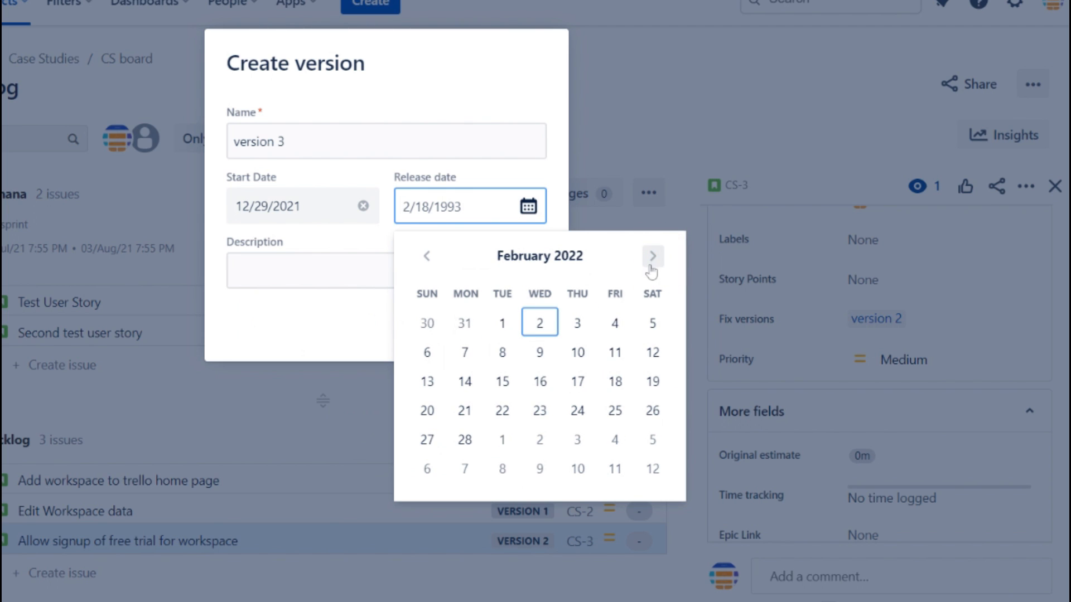
pyautogui.click(466, 440)
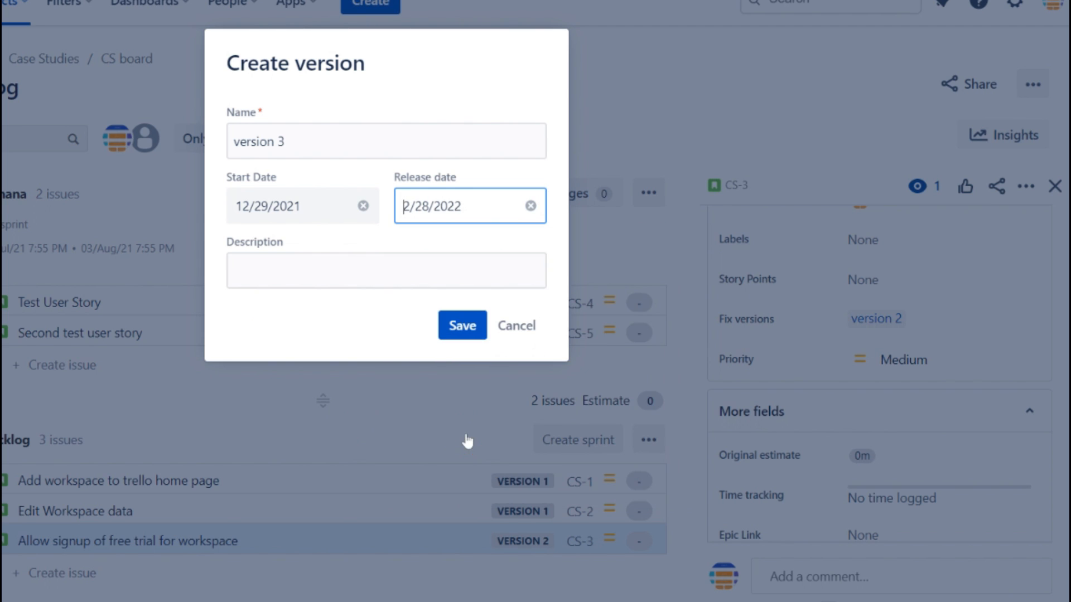
pyautogui.click(456, 327)
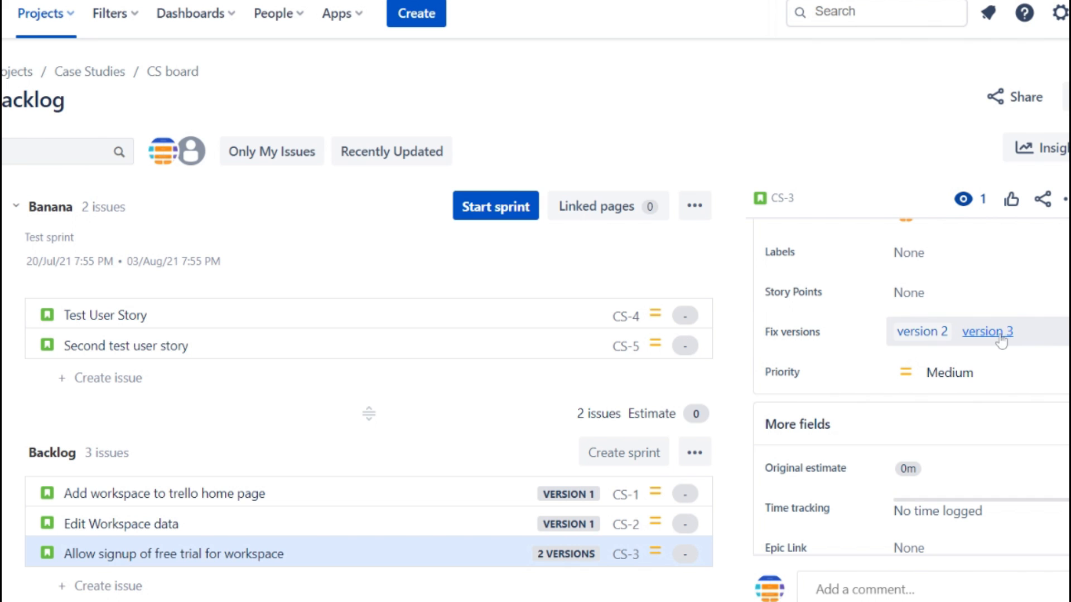
# Remove version 3 from the fix versions of the "Allow signup of free trial for workspace" story
pyautogui.click(1032, 338)
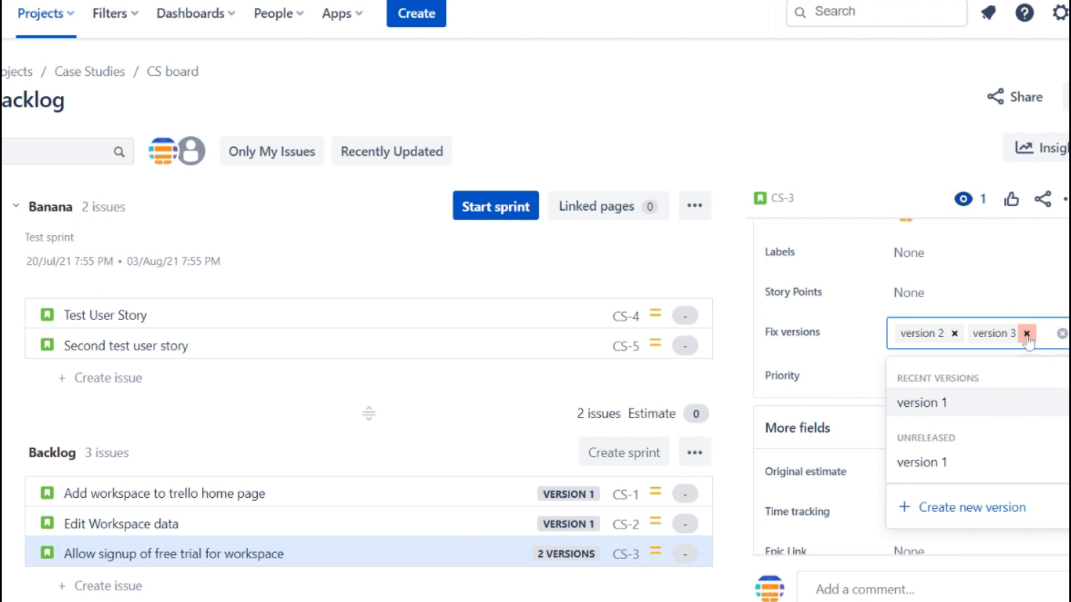
pyautogui.click(1027, 335)
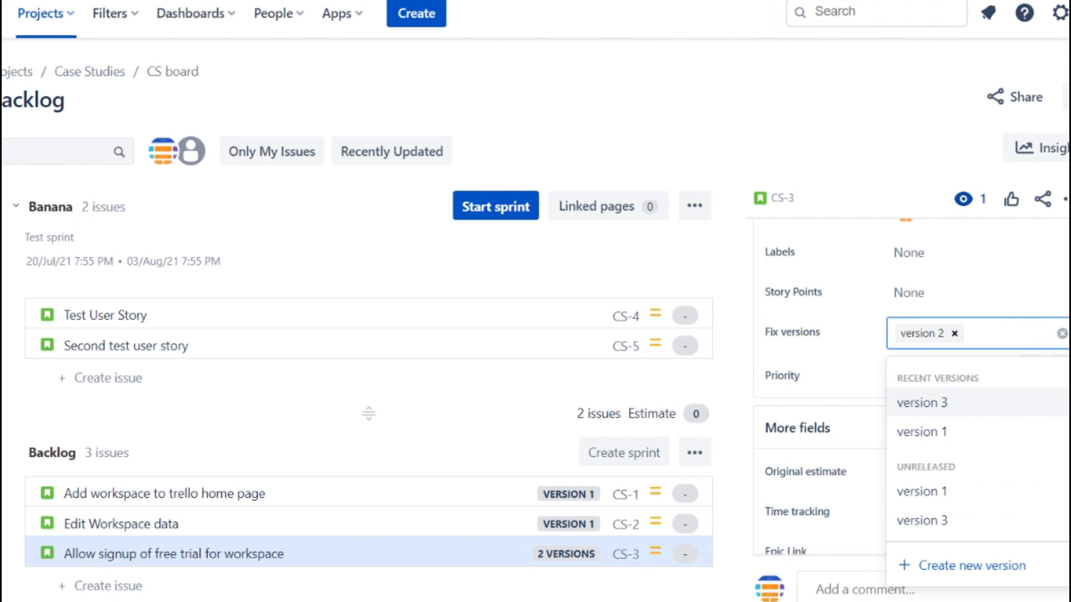
pyautogui.click(1068, 321)
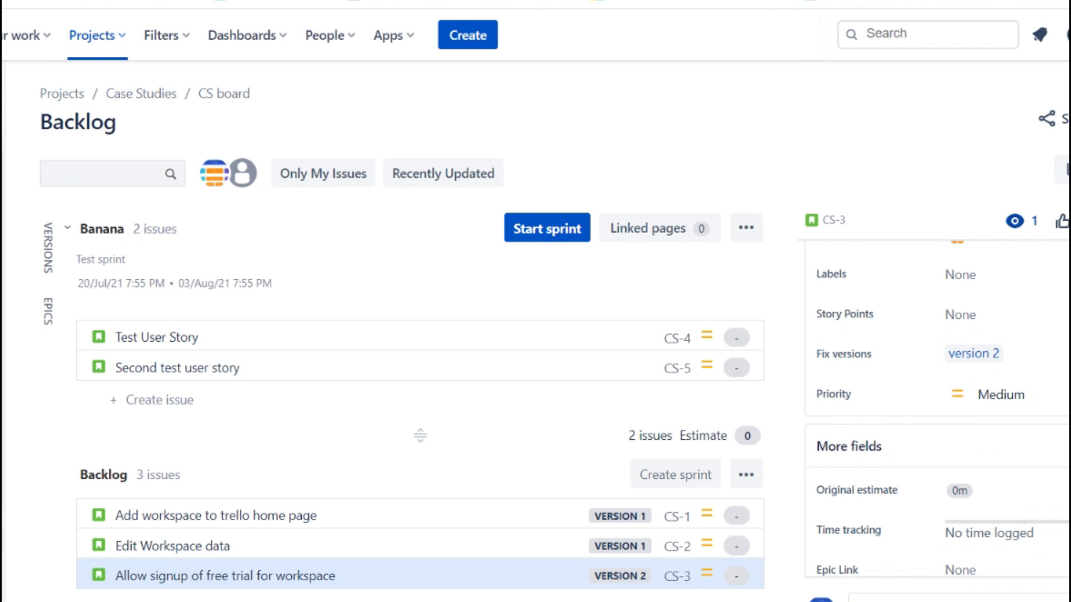
# Review the start and release dates of the Case Studies versions on the Releases page
pyautogui.click(715, 272)
pyautogui.click(2, 357)
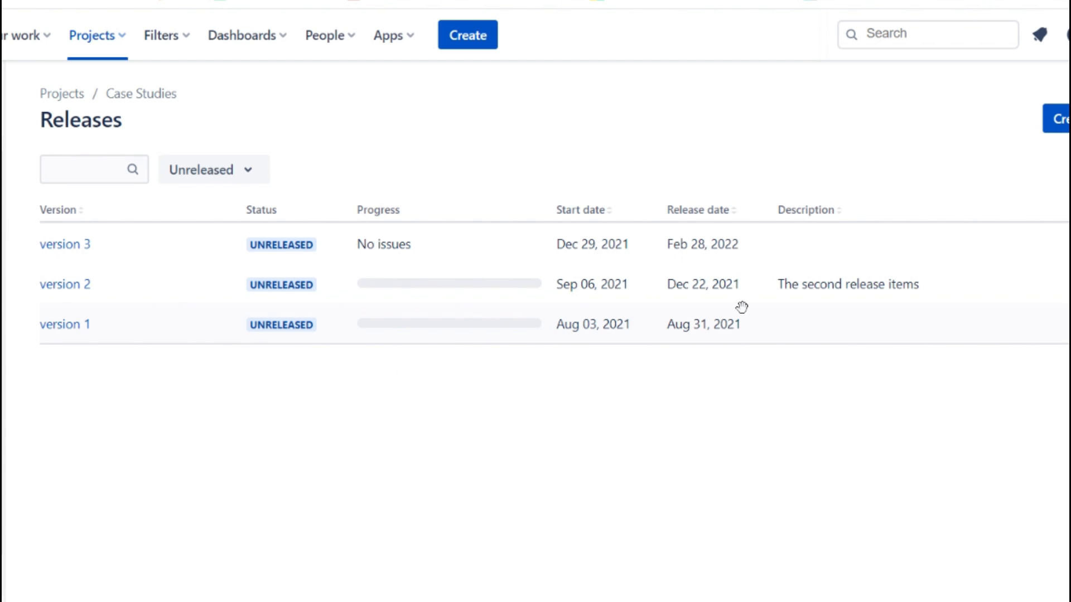
pyautogui.click(1019, 256)
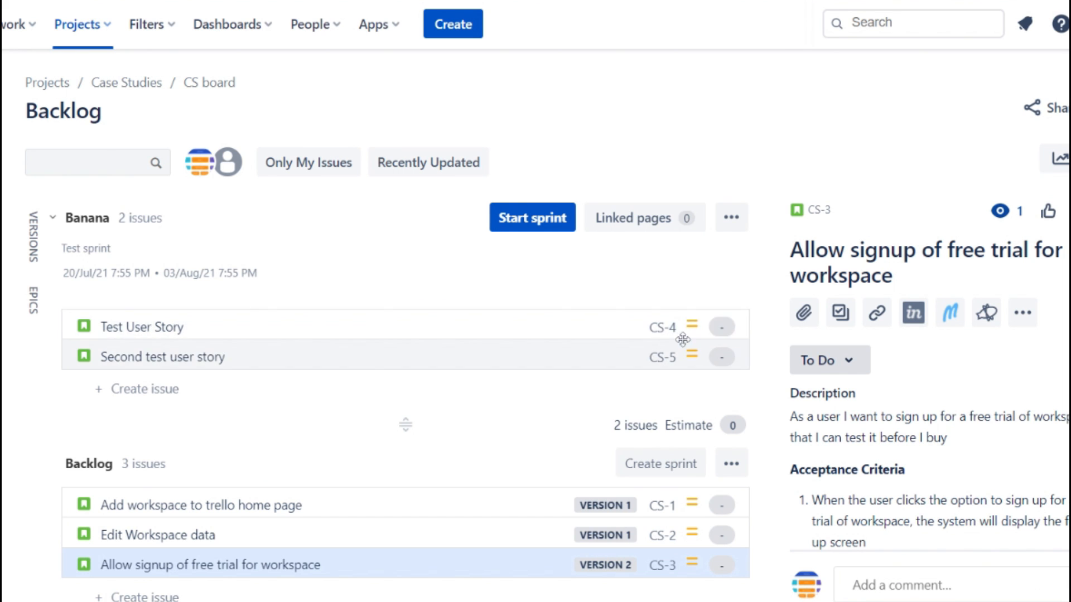
# Set the fix version of "Test User Story" in the Banana sprint to version 1
pyautogui.click(661, 328)
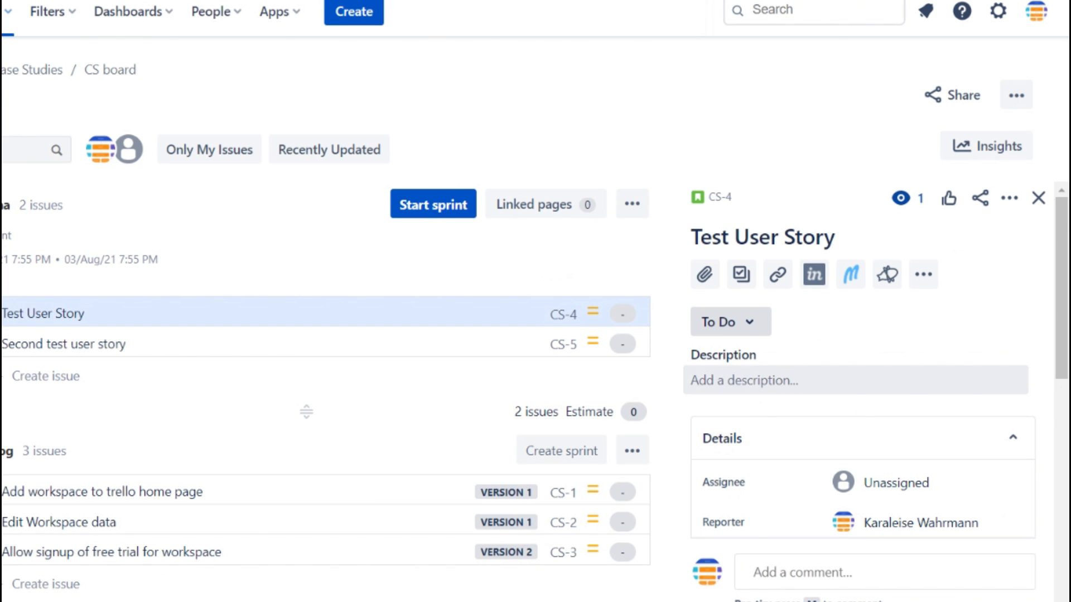
pyautogui.scroll(-2, 862, 409)
pyautogui.scroll(-5, 913, 445)
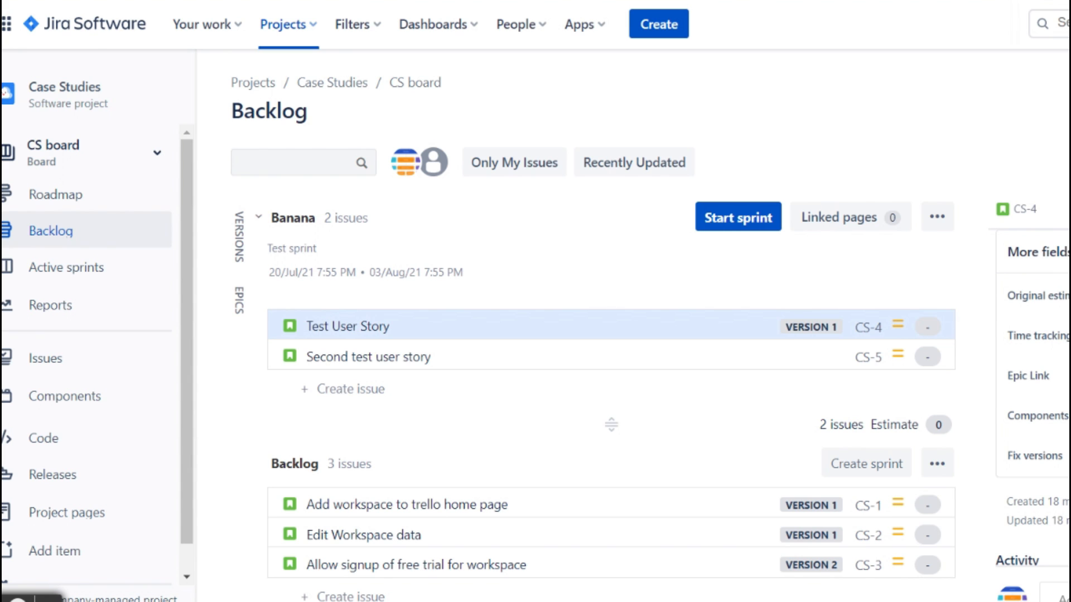
# Set the fix version of "Second test user story" in the Banana sprint to version 2
pyautogui.click(812, 355)
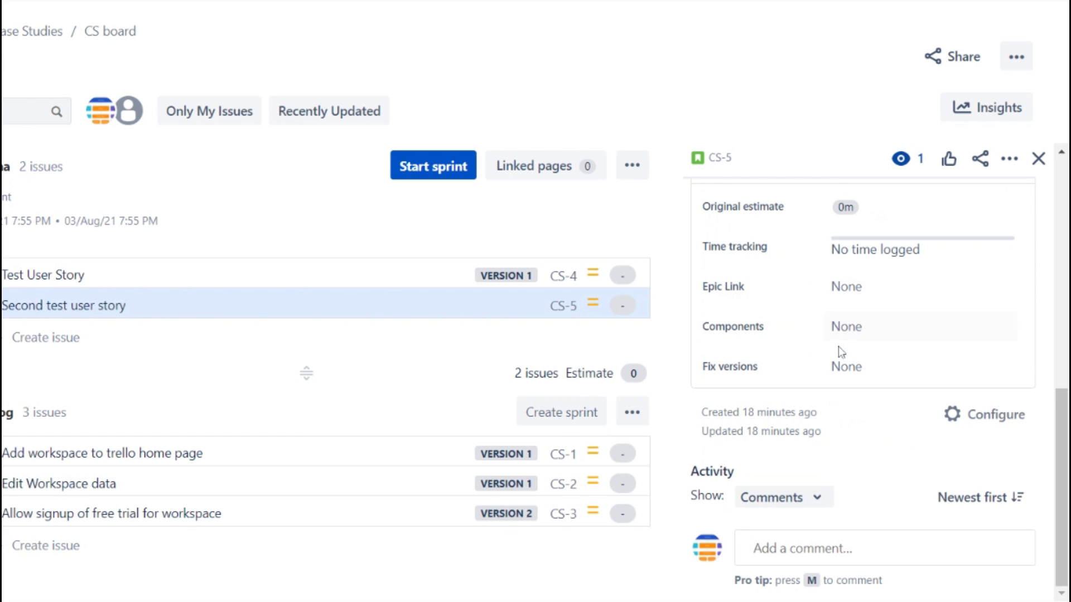
pyautogui.click(846, 365)
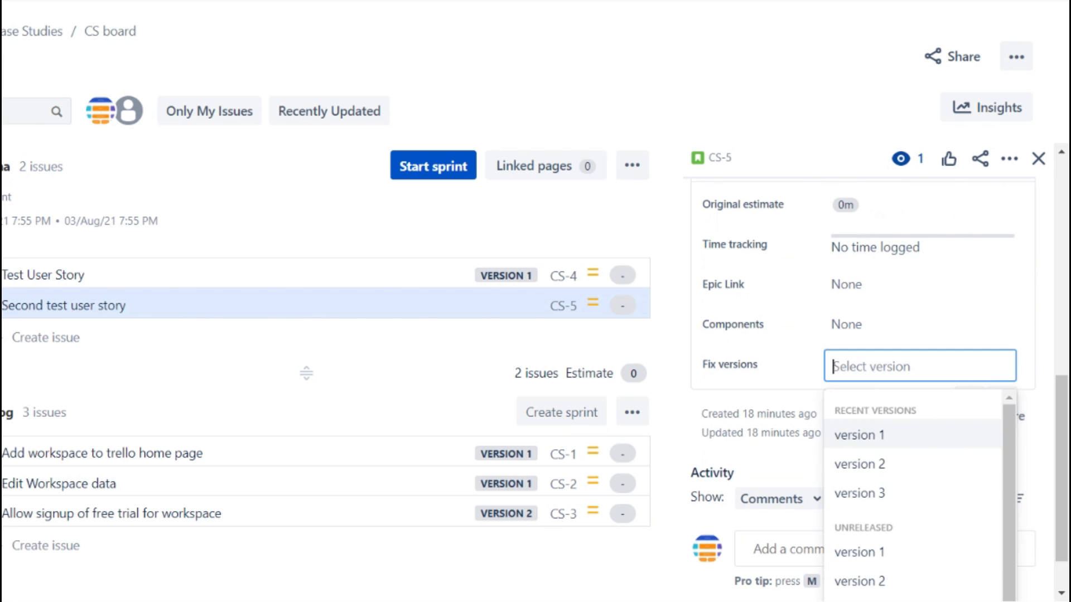
pyautogui.click(862, 464)
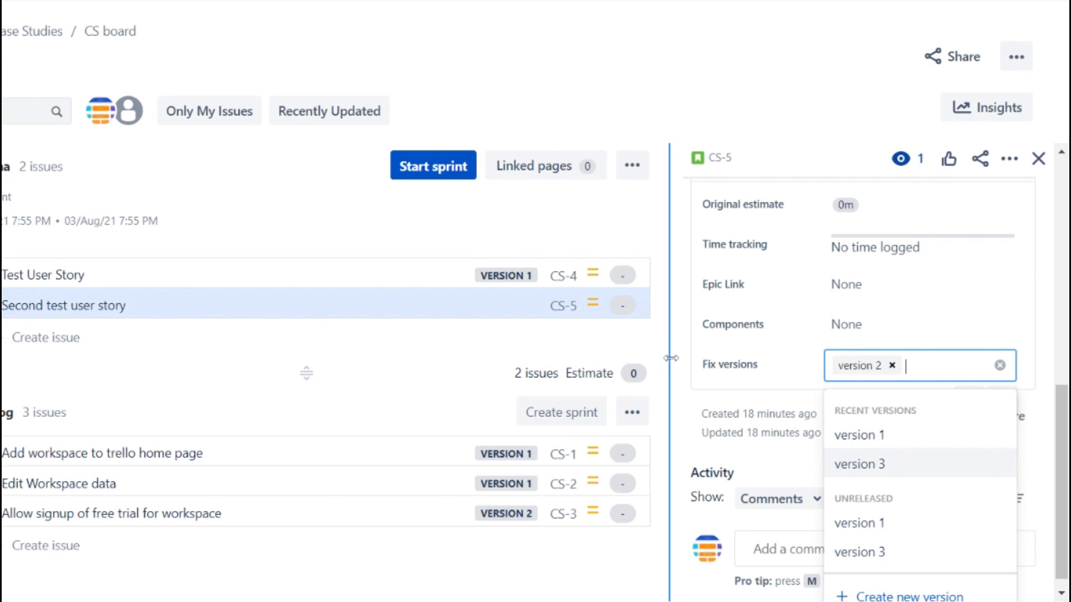
pyautogui.click(1049, 306)
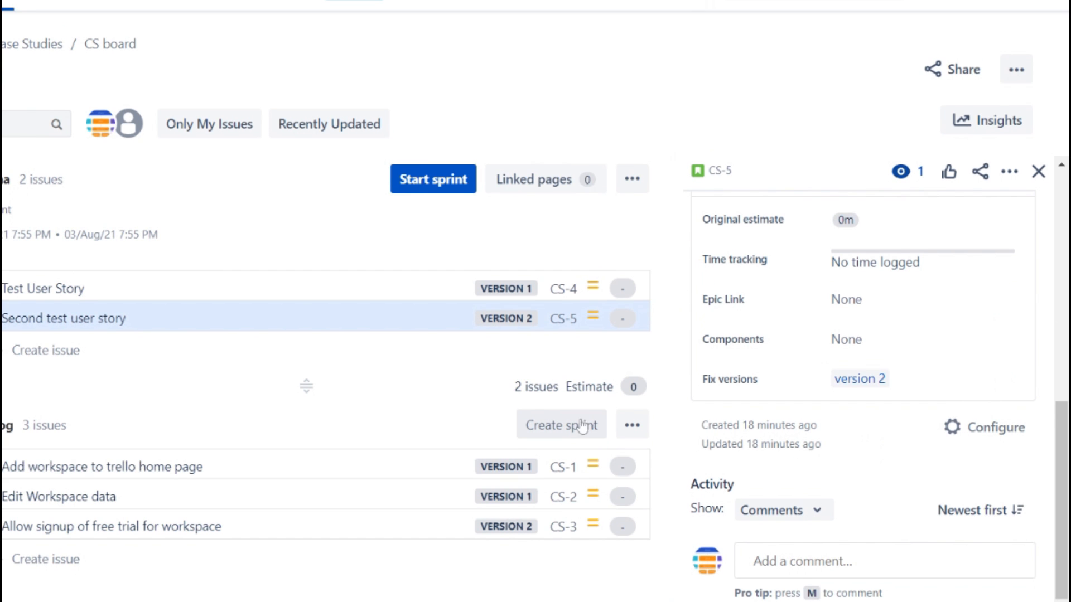
# Remove version 1 from the fix versions of the "Add workspace to trello home page" story in the backlog
pyautogui.click(441, 454)
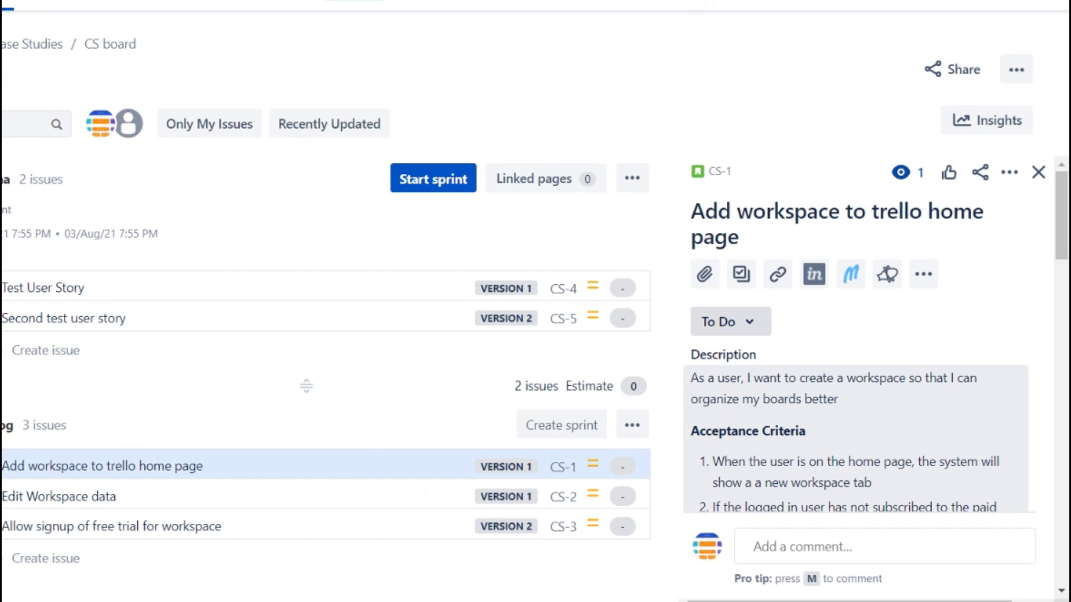
pyautogui.scroll(-3, 920, 486)
pyautogui.scroll(-10, 916, 477)
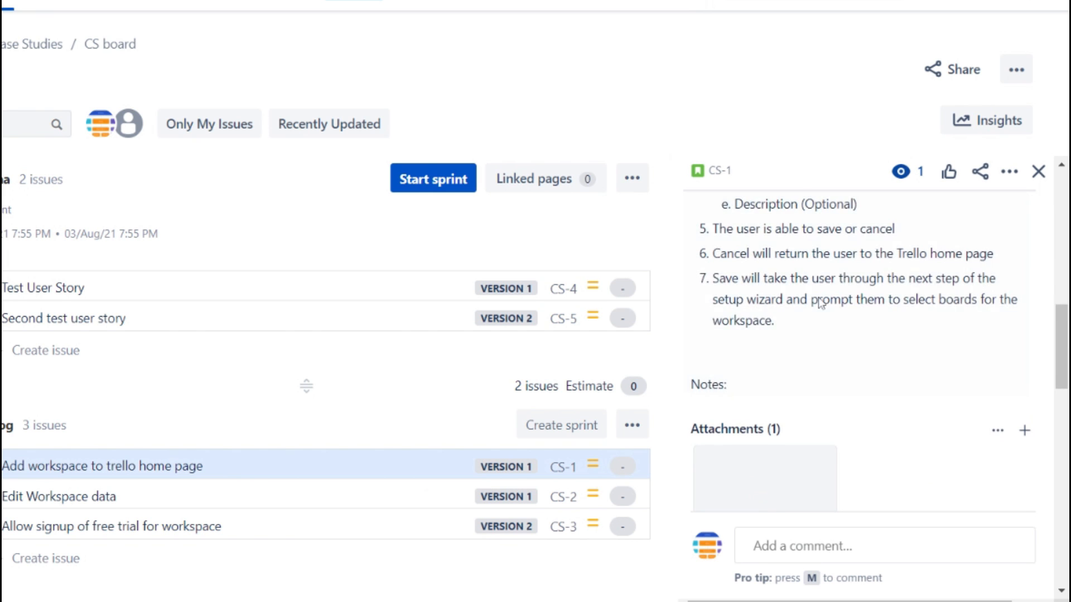
pyautogui.scroll(-8, 922, 414)
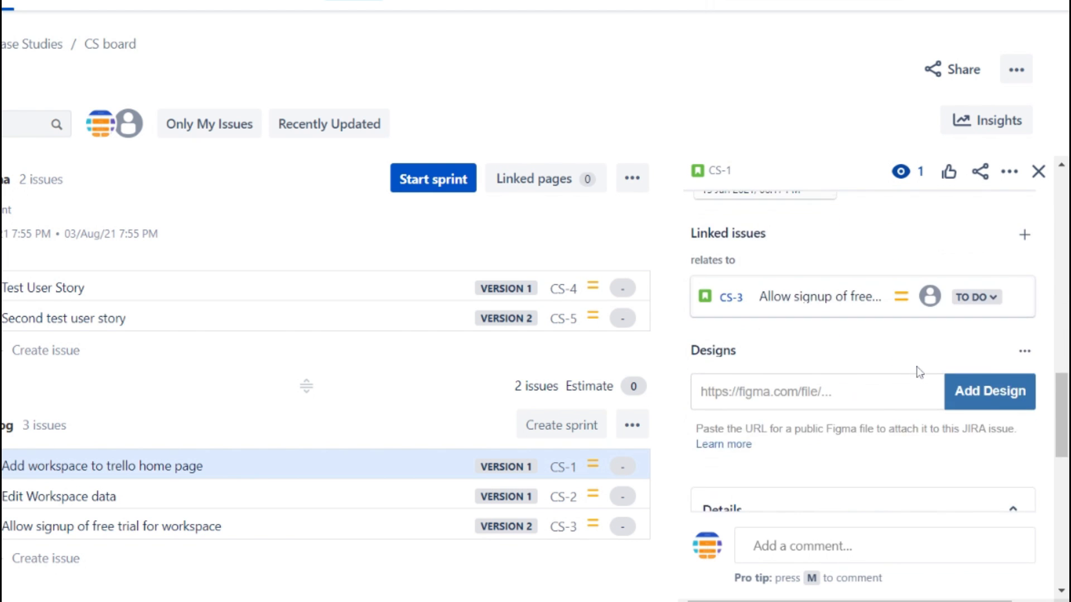
pyautogui.scroll(-5, 918, 372)
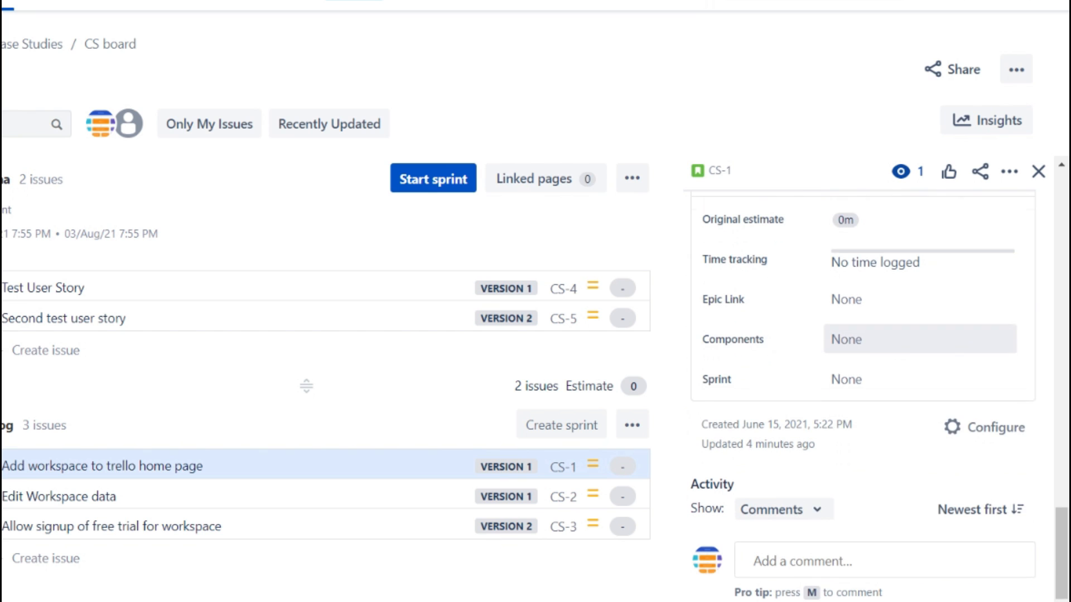
pyautogui.scroll(4, 862, 334)
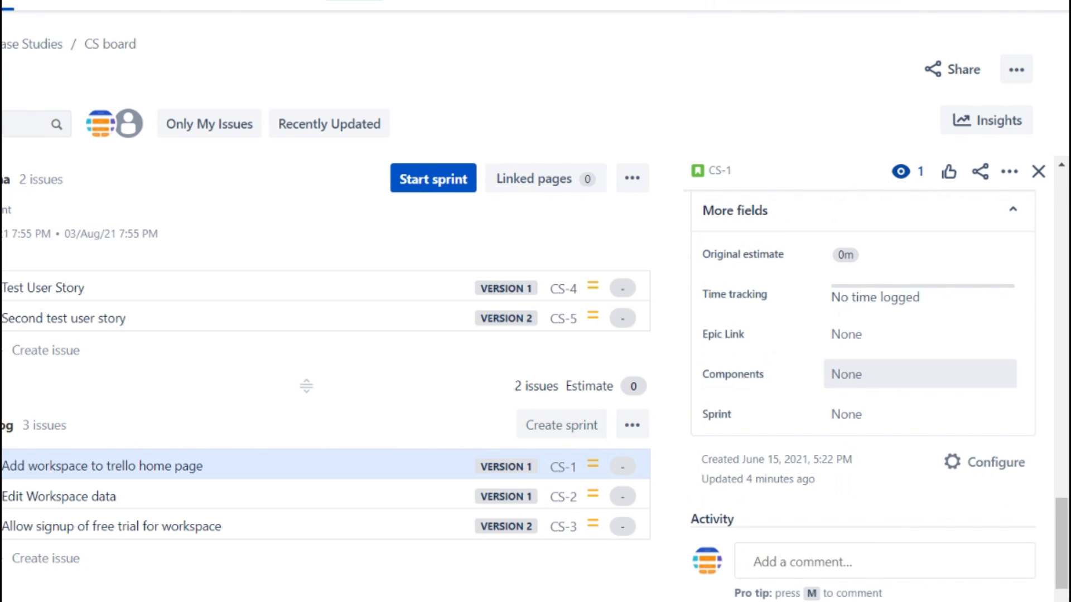
pyautogui.click(906, 342)
pyautogui.click(893, 343)
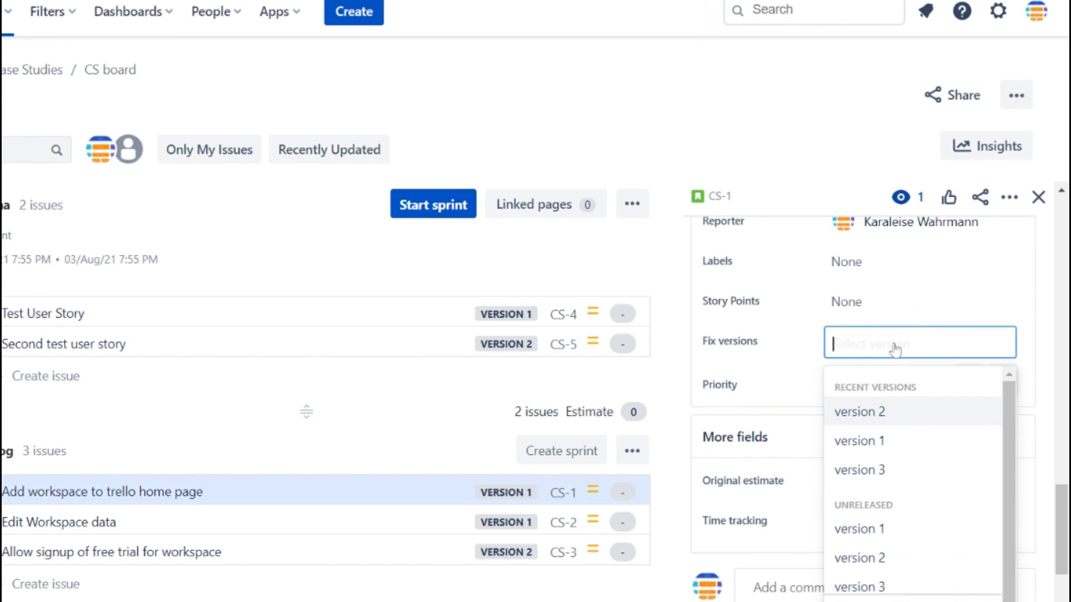
pyautogui.click(454, 415)
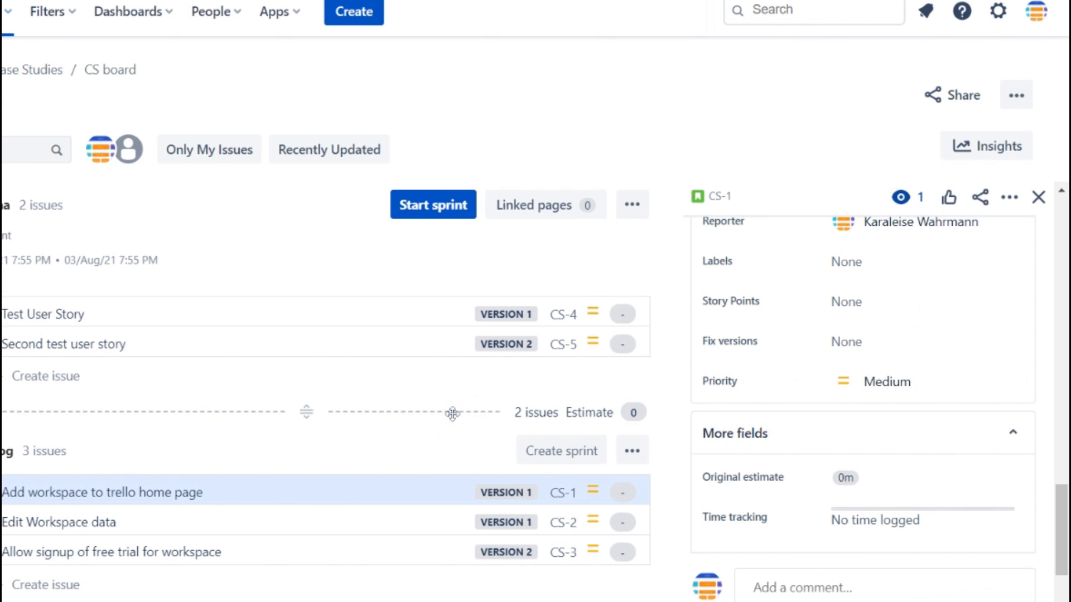
# Clear the fix versions of the "Edit Workspace data" and "Allow signup of free trial for workspace" stories
pyautogui.click(442, 532)
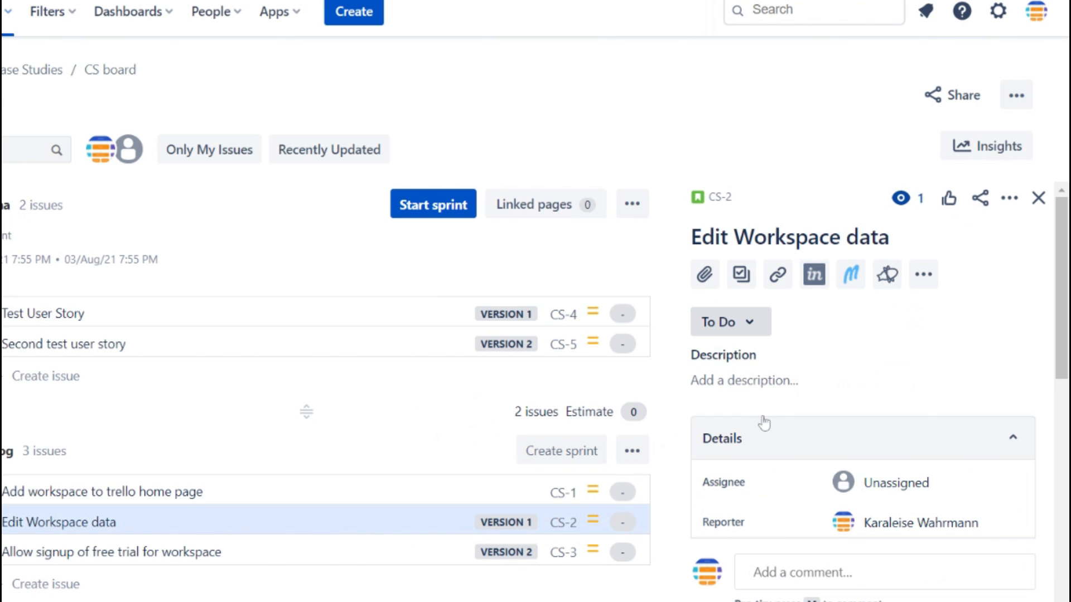
pyautogui.scroll(-3, 814, 418)
pyautogui.scroll(-4, 816, 419)
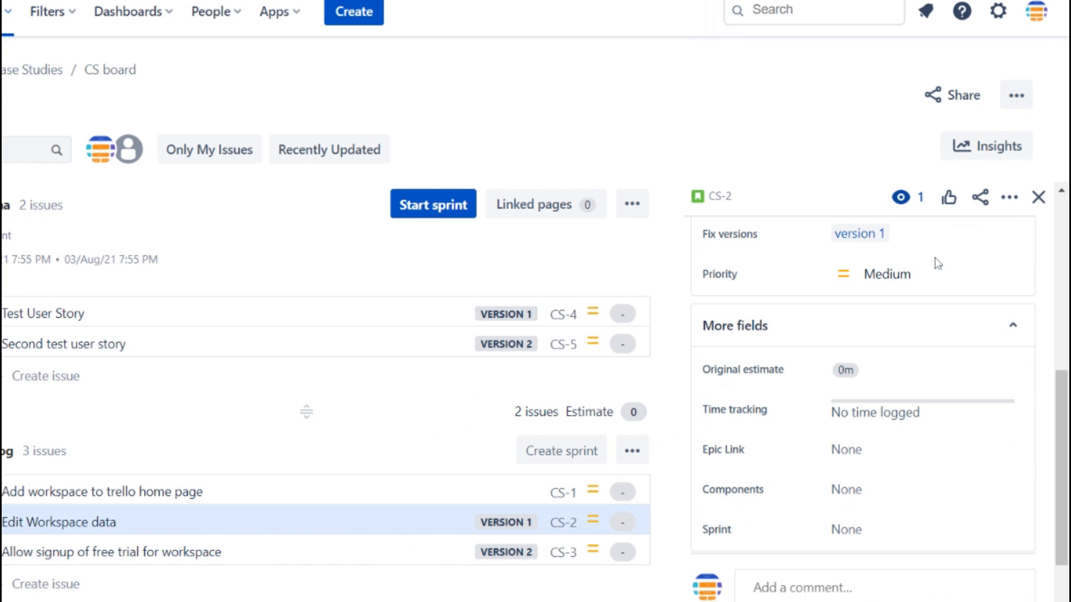
pyautogui.click(949, 235)
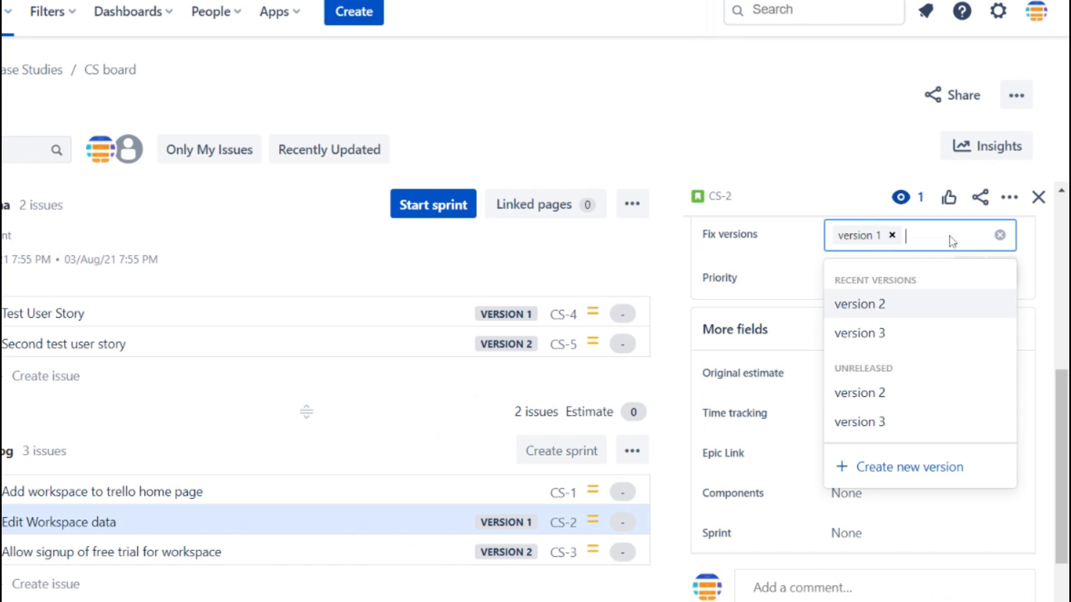
pyautogui.click(892, 235)
pyautogui.click(473, 425)
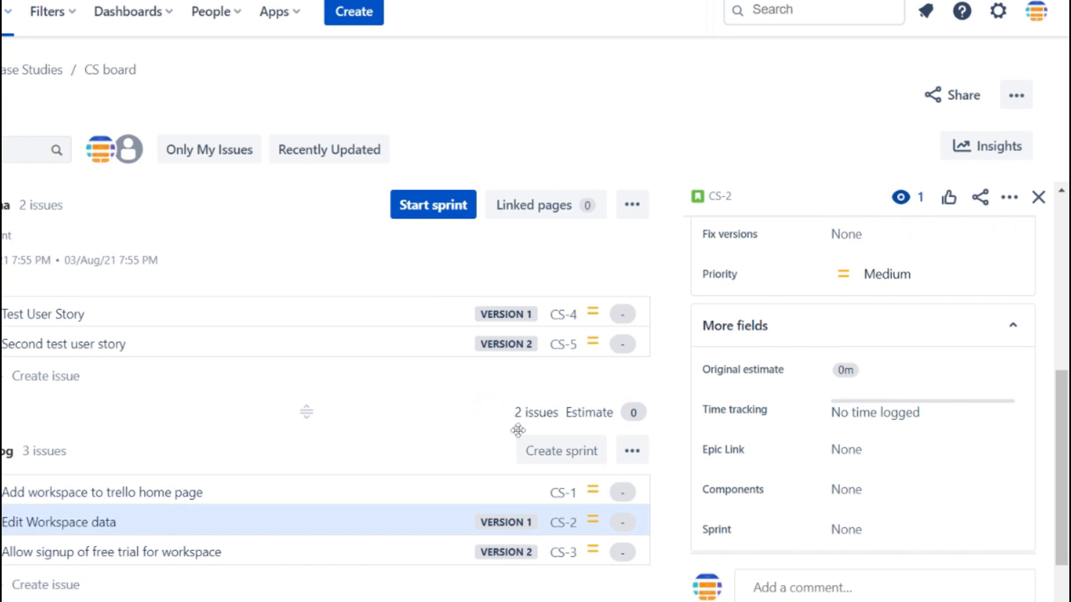
pyautogui.click(495, 552)
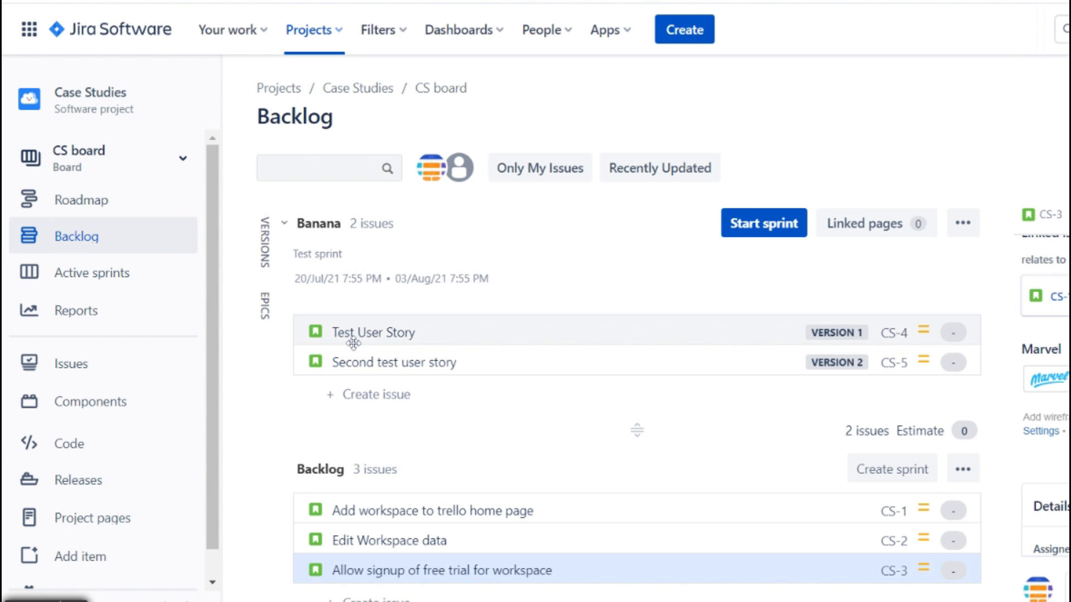
# Examine the release dialog of version 1 for its options on unresolved issues, then cancel it
pyautogui.click(78, 478)
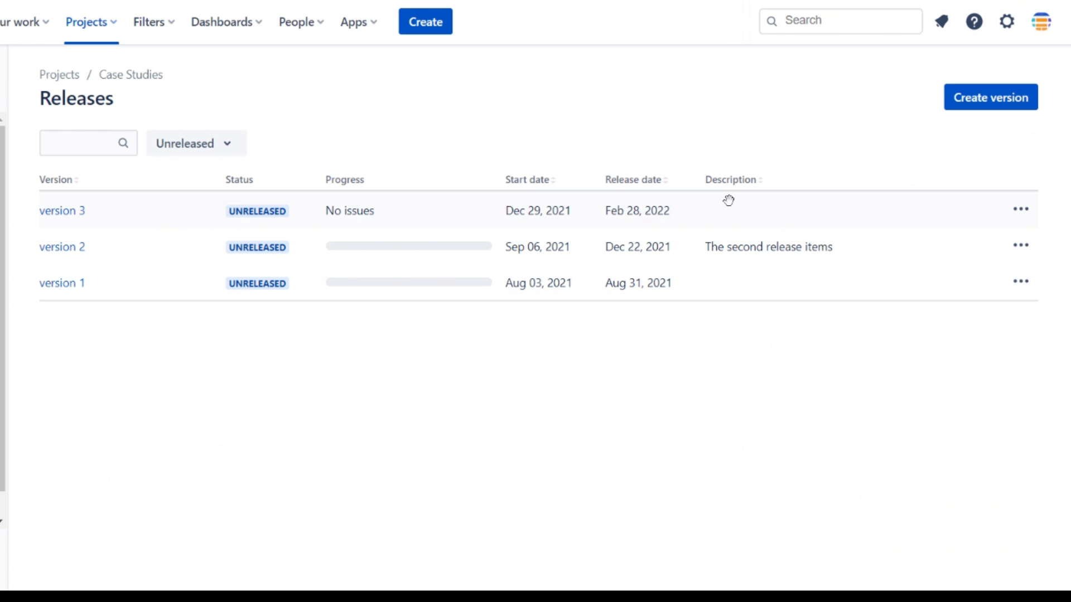
pyautogui.click(1021, 282)
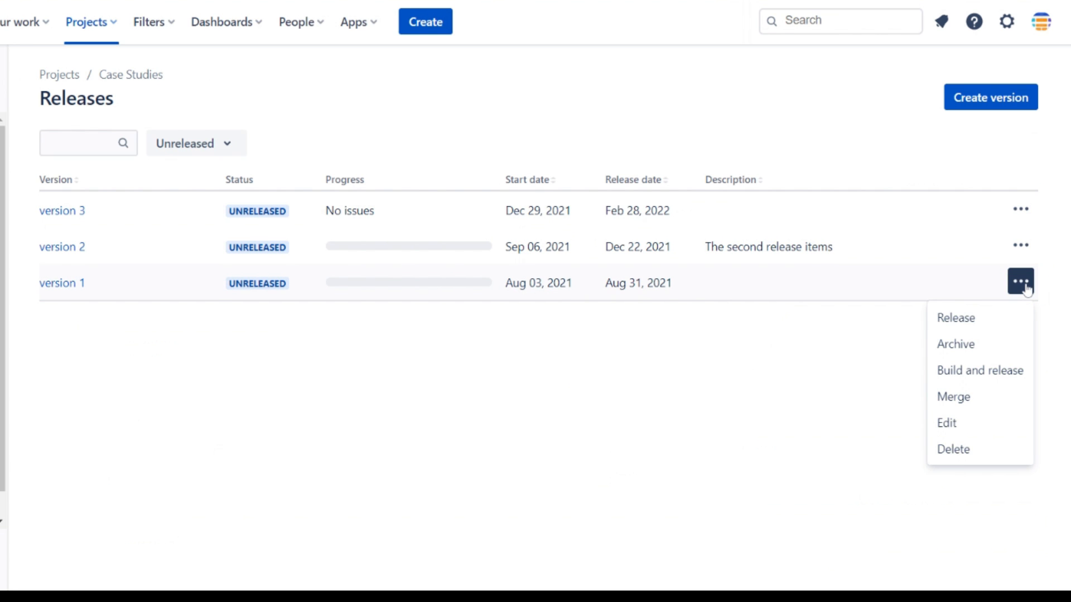
pyautogui.click(956, 317)
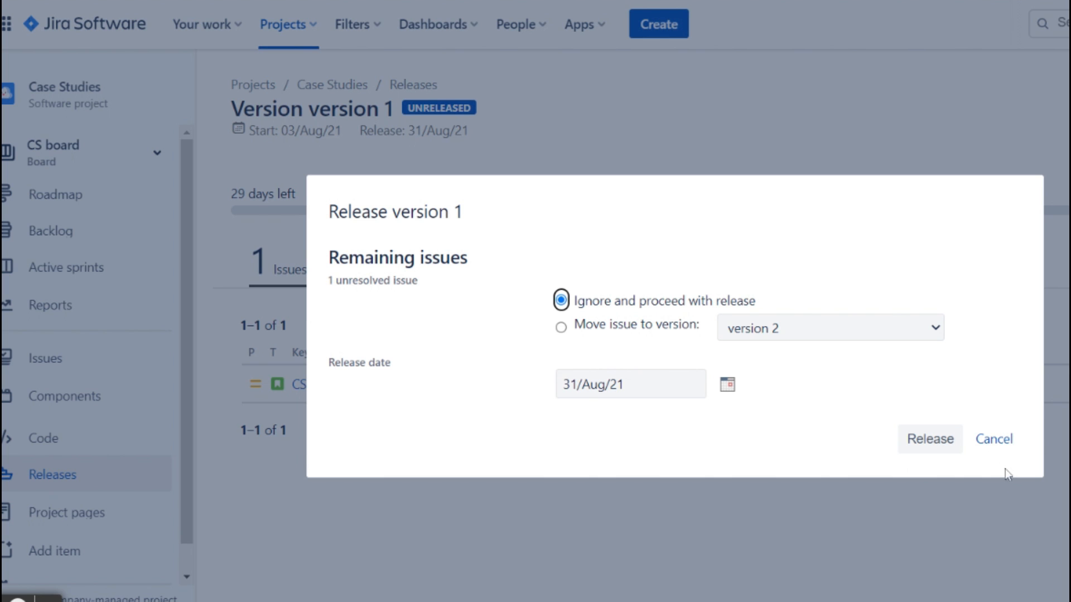
pyautogui.click(999, 440)
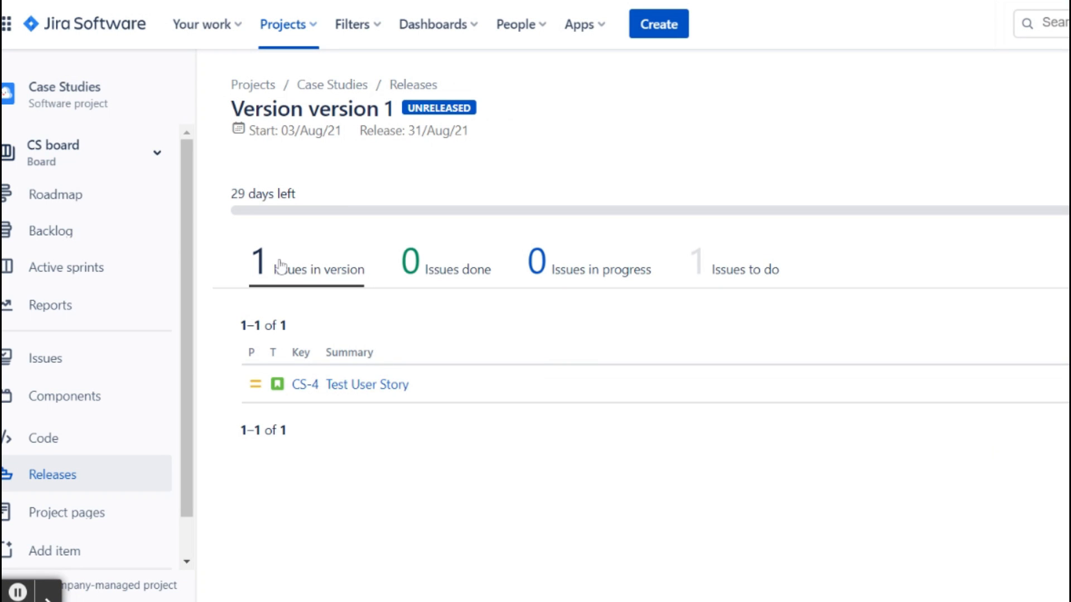
# Set the status of "Test User Story" and "Second test user story" in the Banana sprint to Done
pyautogui.click(76, 207)
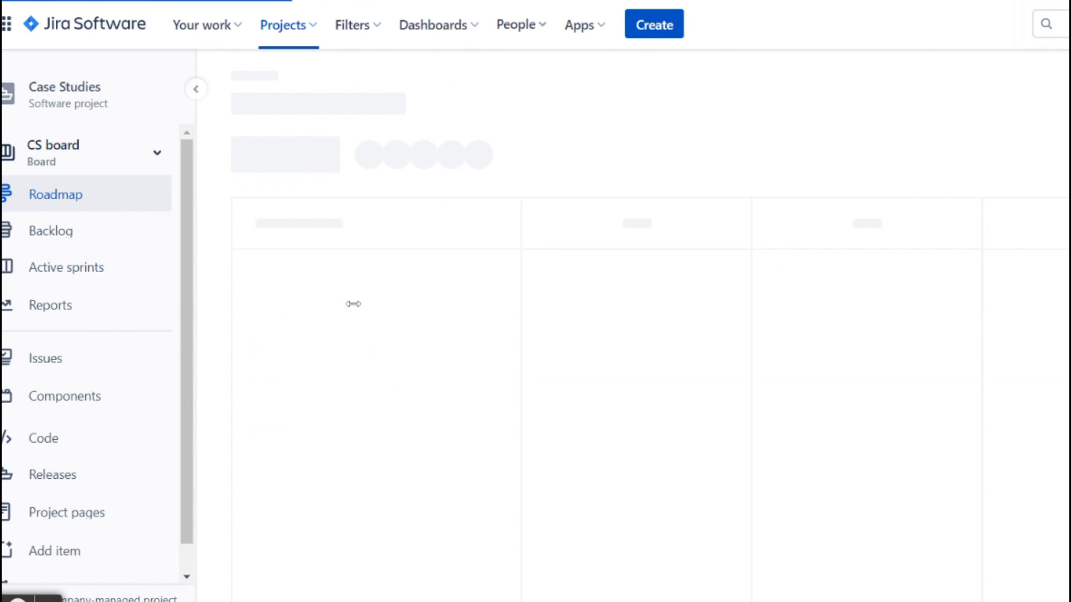
pyautogui.click(81, 228)
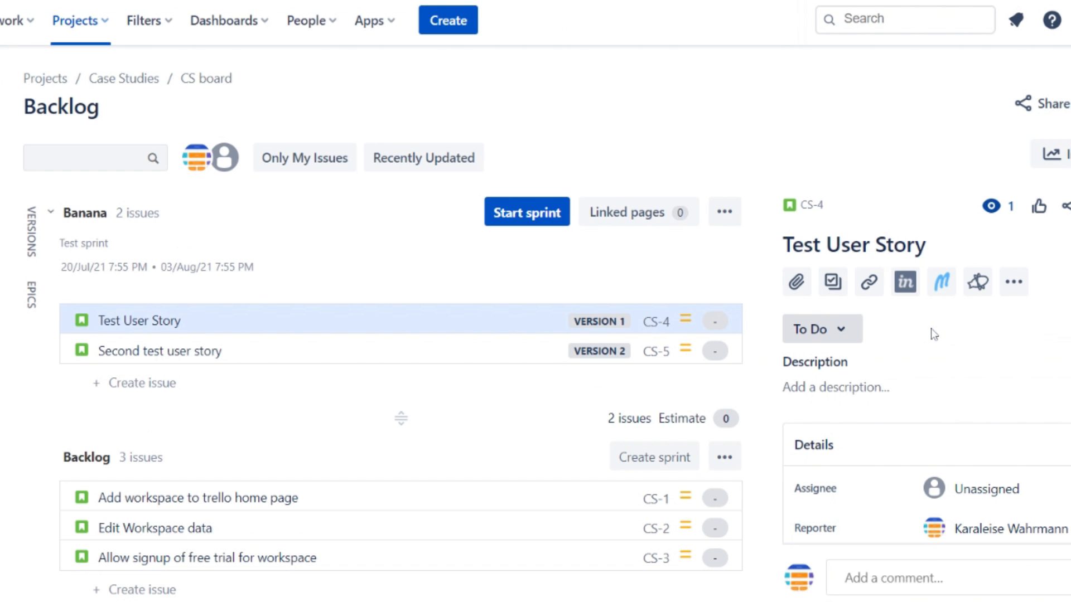
pyautogui.click(840, 330)
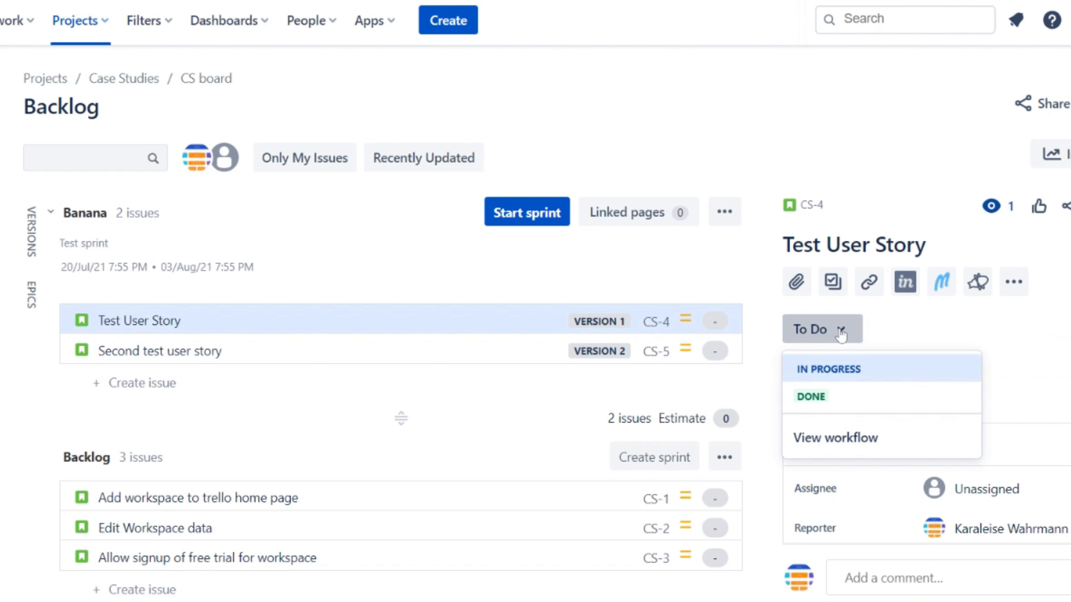
pyautogui.click(816, 397)
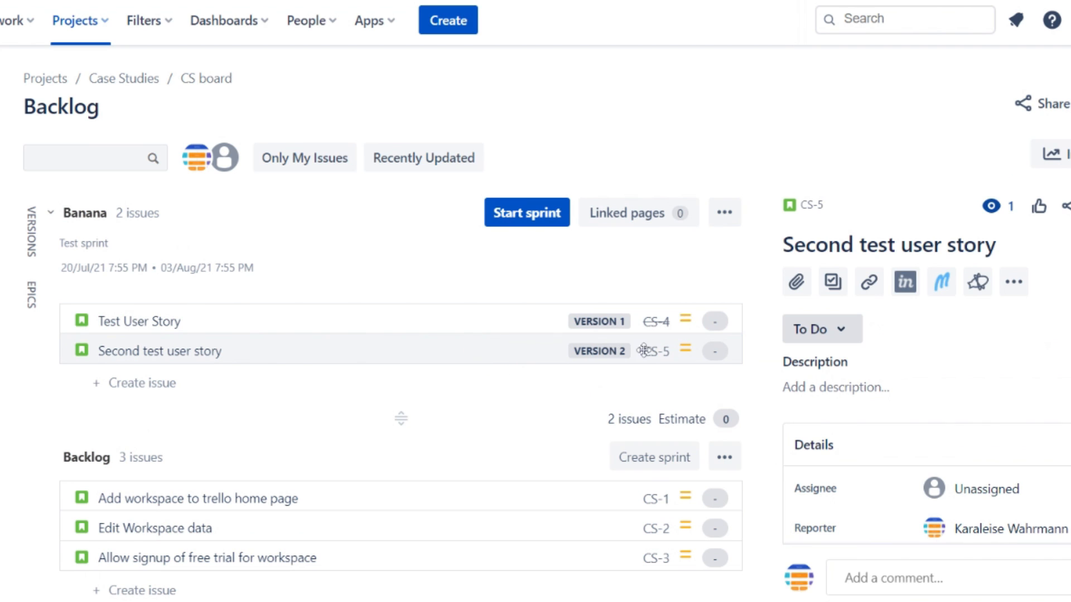
pyautogui.click(853, 346)
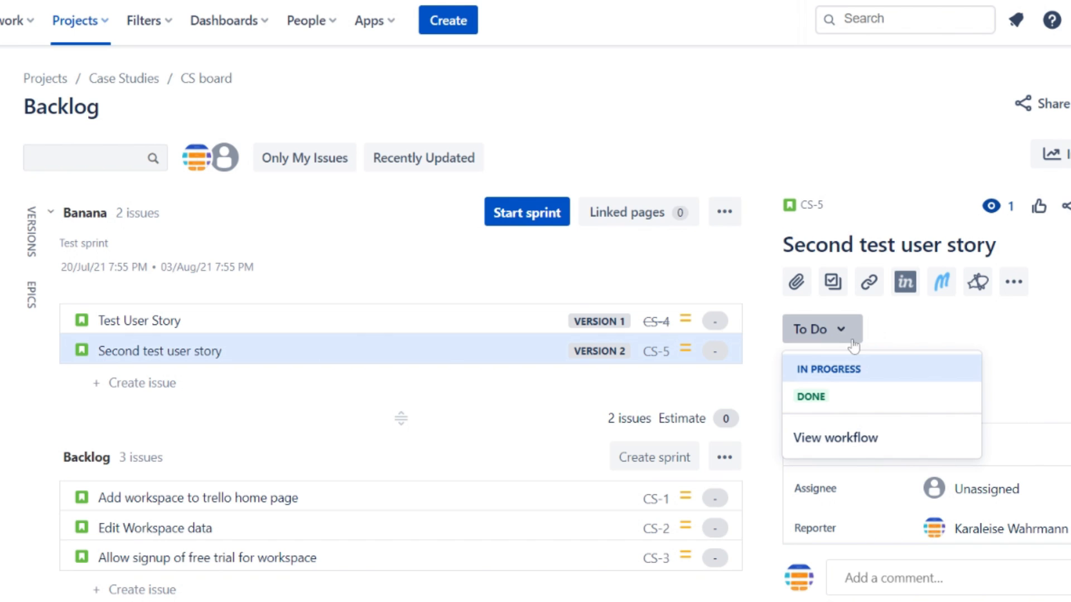
pyautogui.click(851, 396)
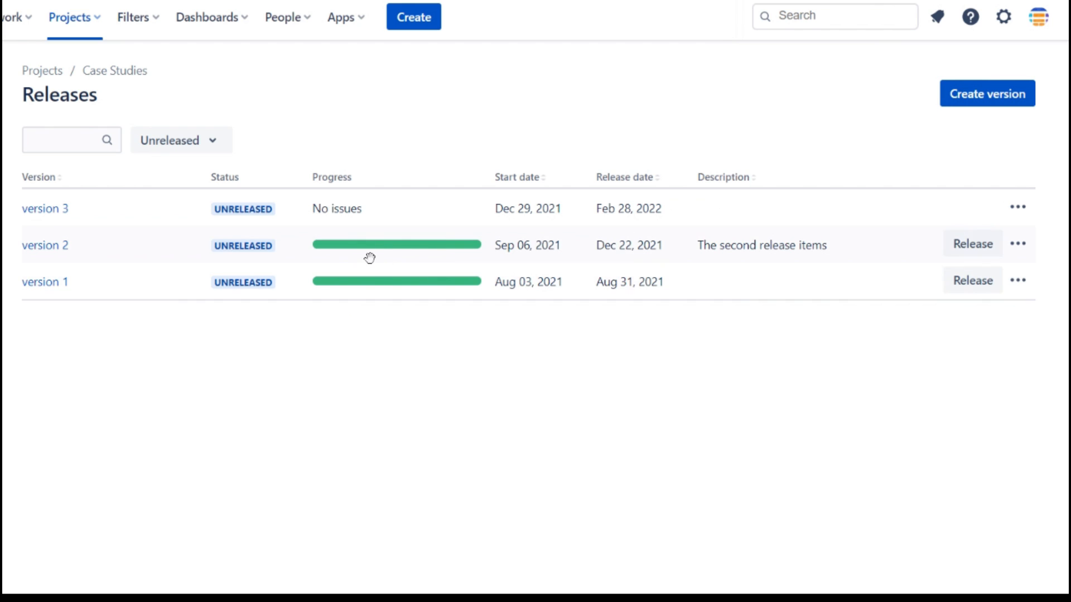
# Start Build and release for version 1 and try to release it with the release date 2/Aug/21
pyautogui.click(1020, 285)
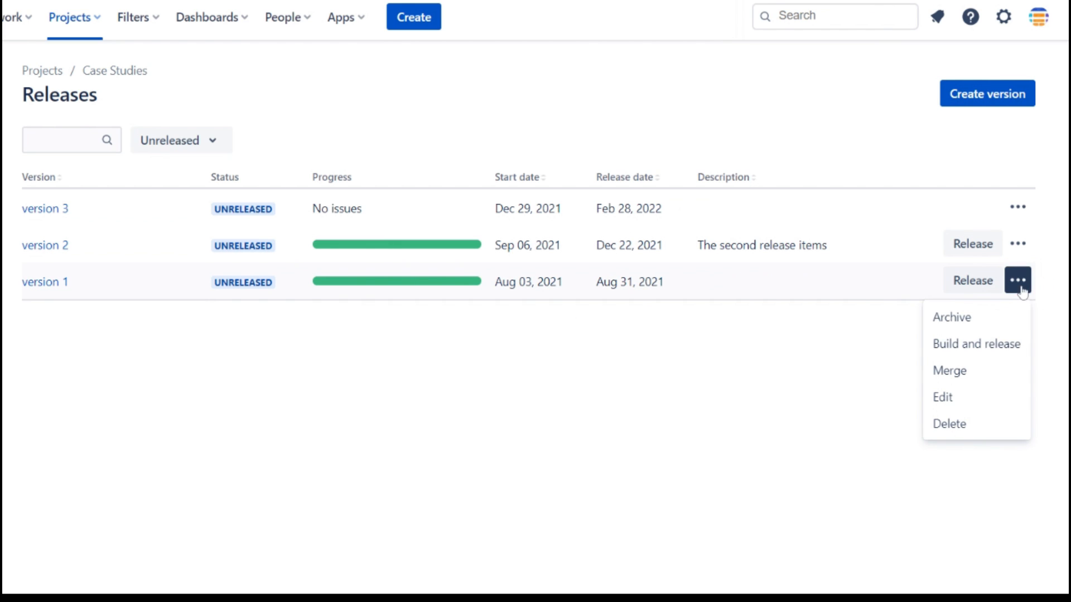
pyautogui.click(983, 340)
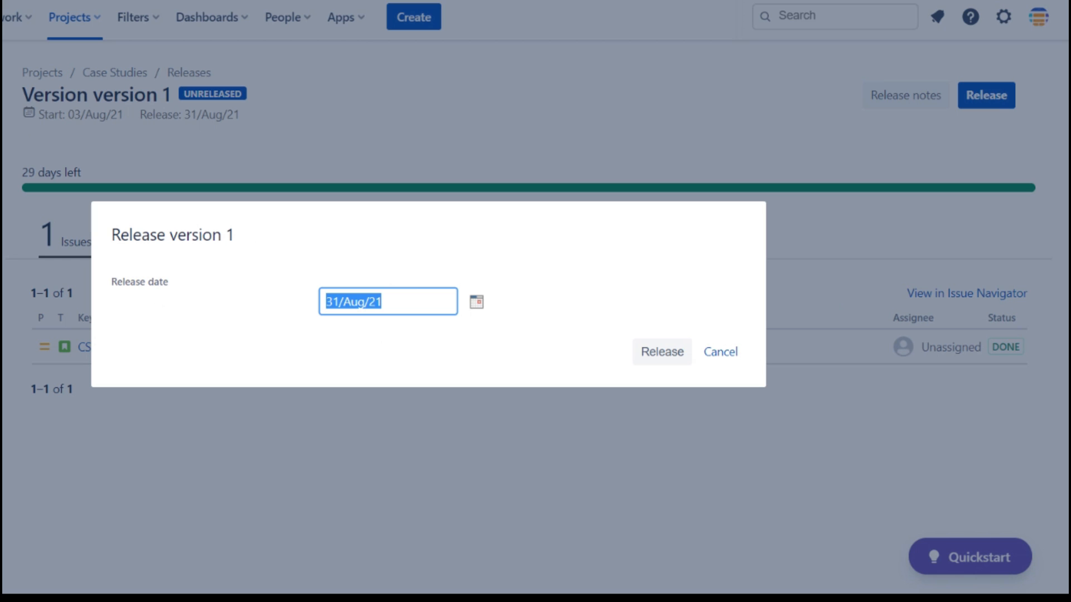
pyautogui.click(476, 301)
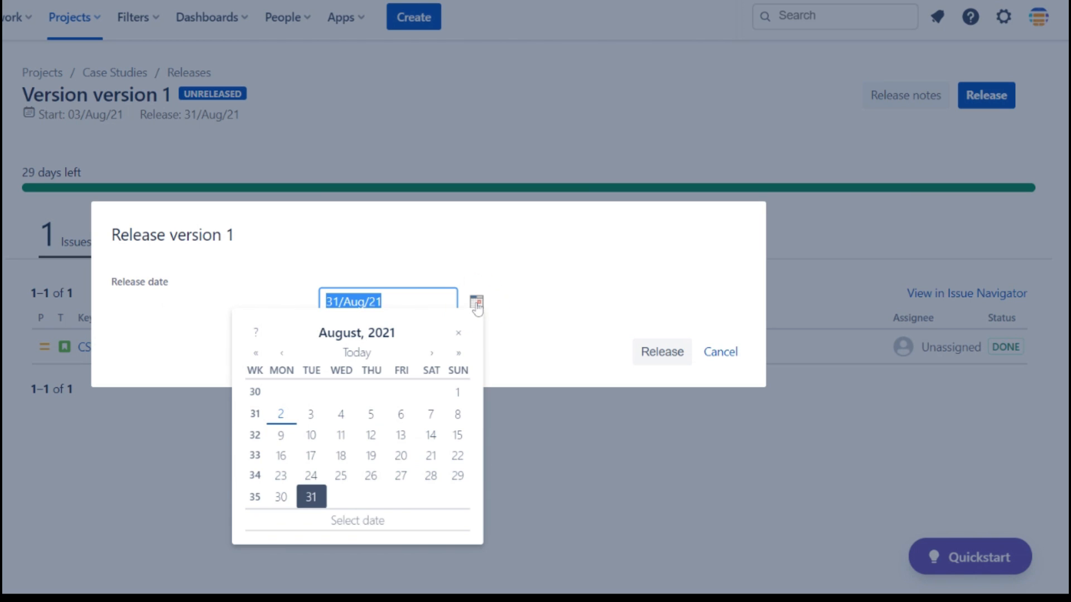
pyautogui.click(281, 416)
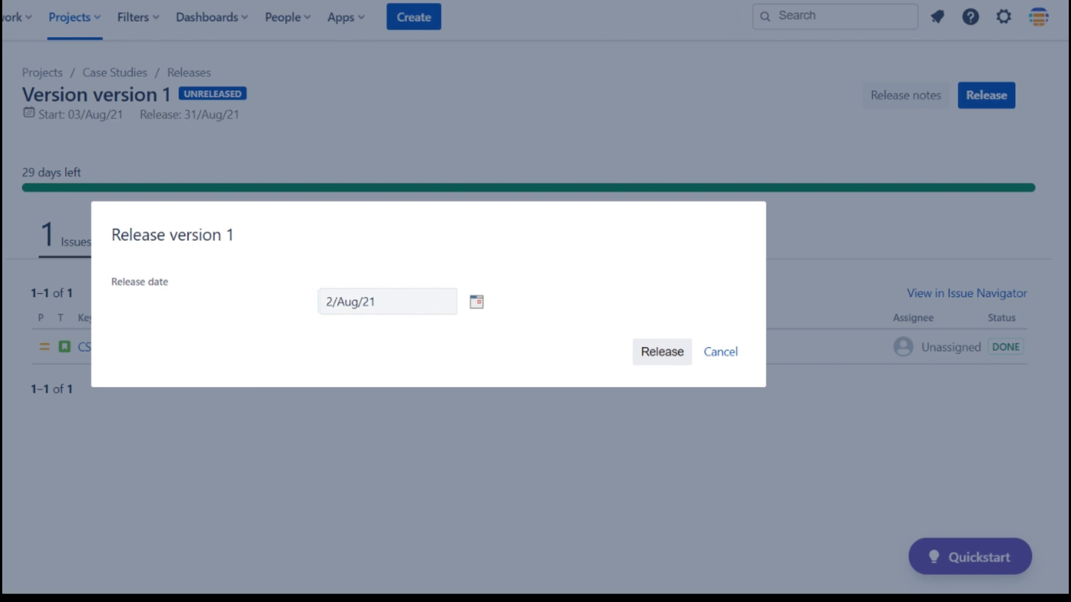
pyautogui.click(661, 351)
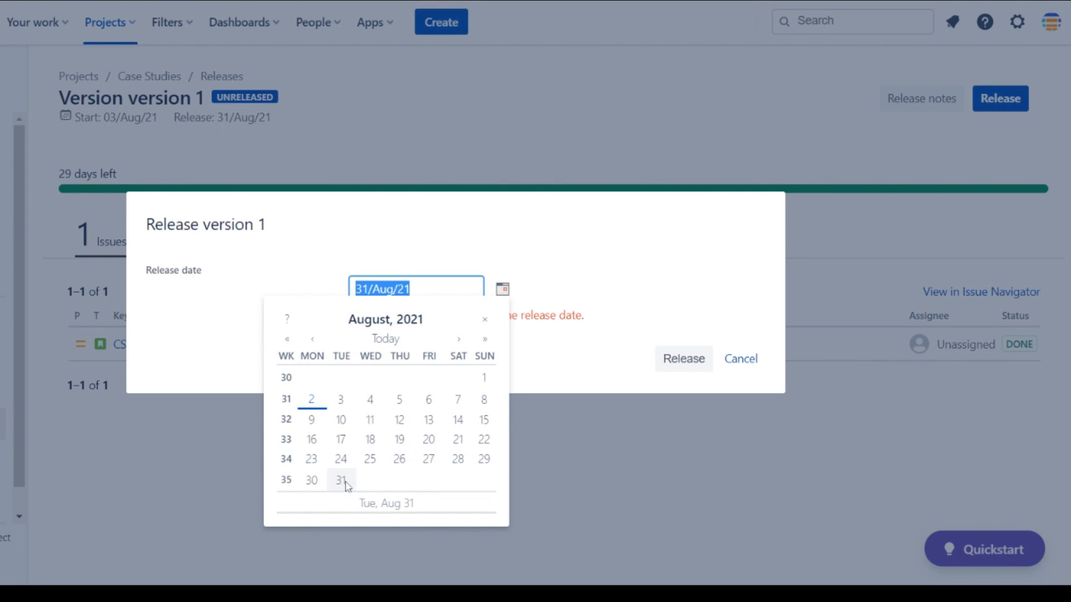
# Release version 1 with the release date 31/Aug/21
pyautogui.click(346, 483)
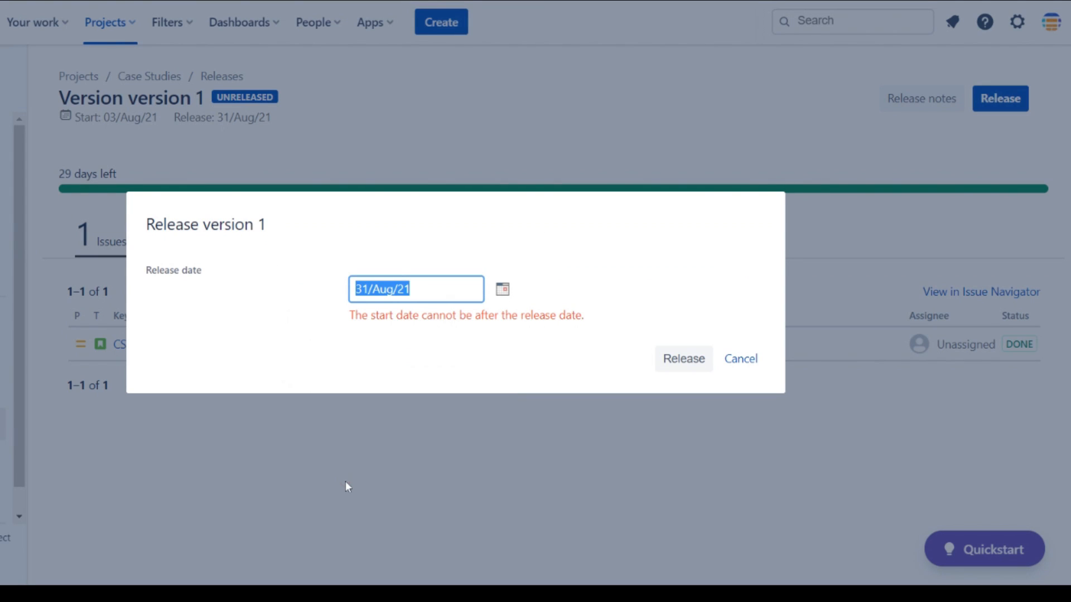
pyautogui.click(475, 331)
pyautogui.click(684, 358)
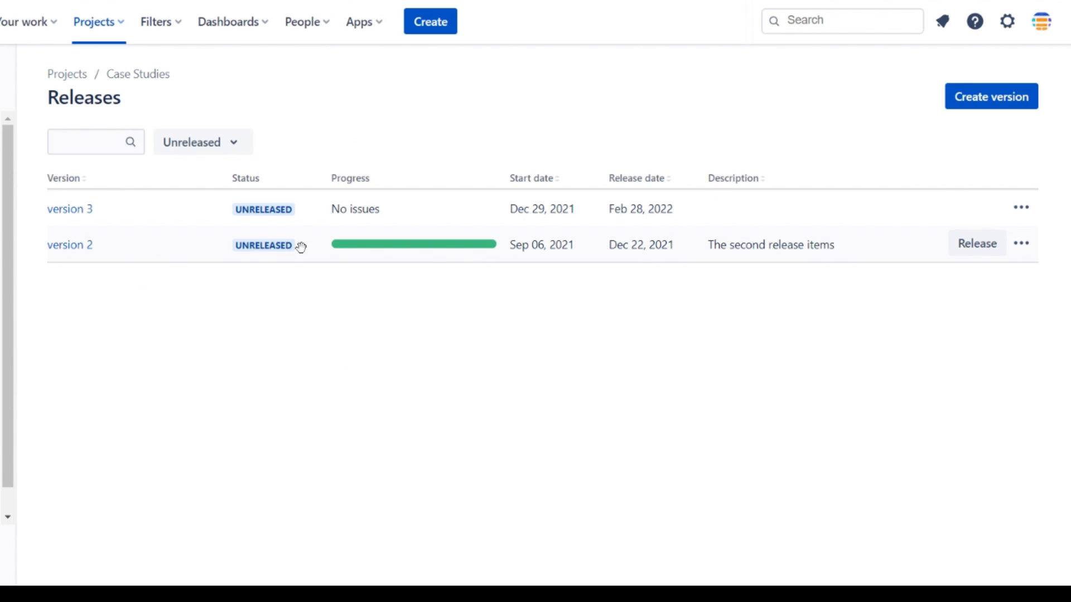
# Filter the releases list to show released versions along with the unreleased ones
pyautogui.click(234, 144)
pyautogui.click(185, 181)
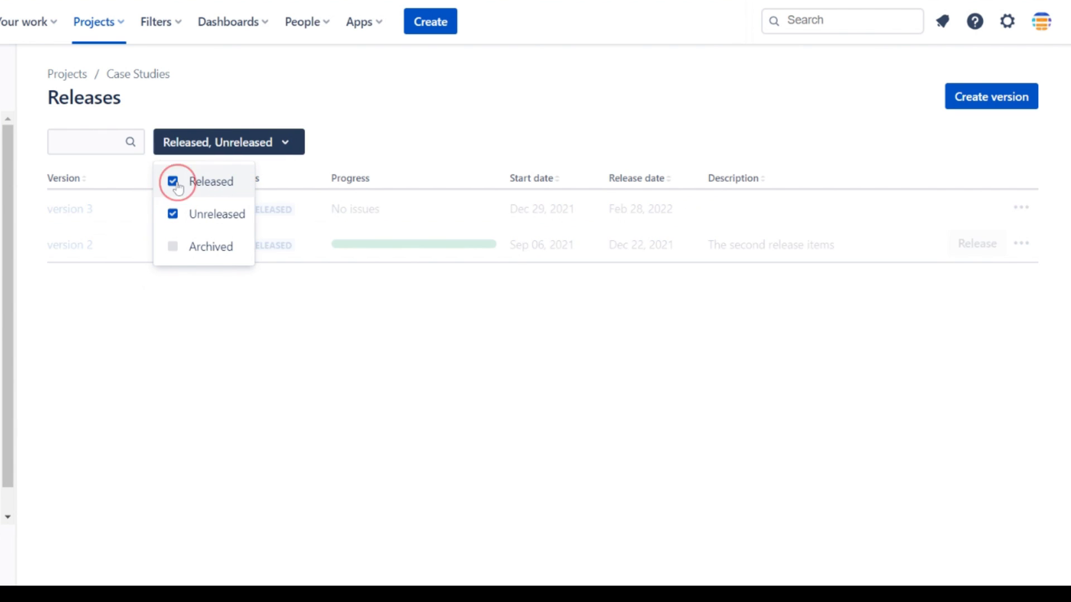
pyautogui.click(341, 124)
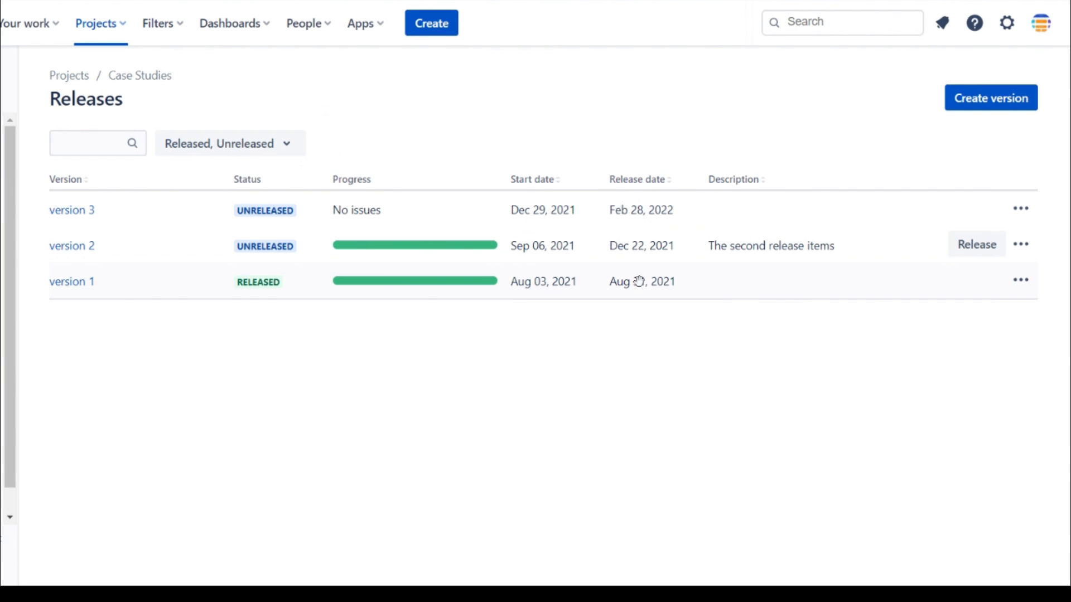
# Release version 2 with the release date 12/22/2021 and dismiss the notification
pyautogui.click(974, 255)
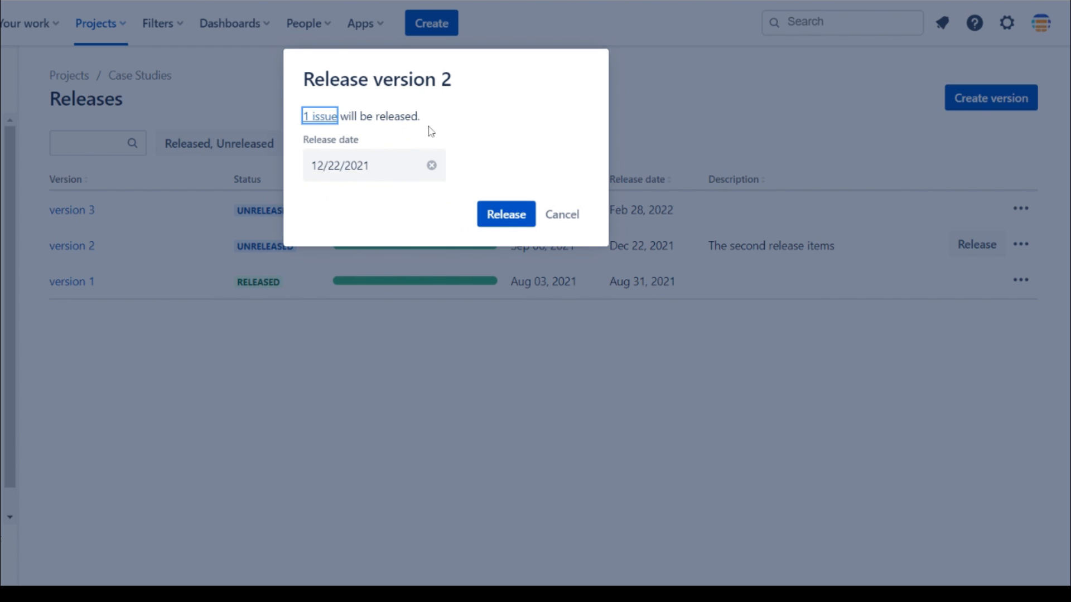
pyautogui.click(494, 223)
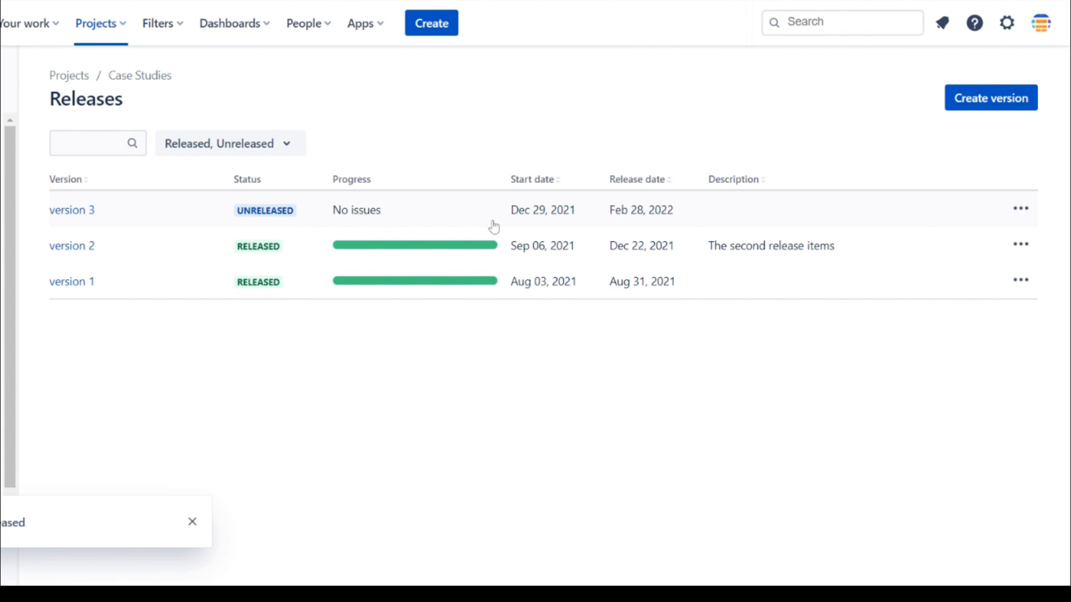
pyautogui.click(193, 522)
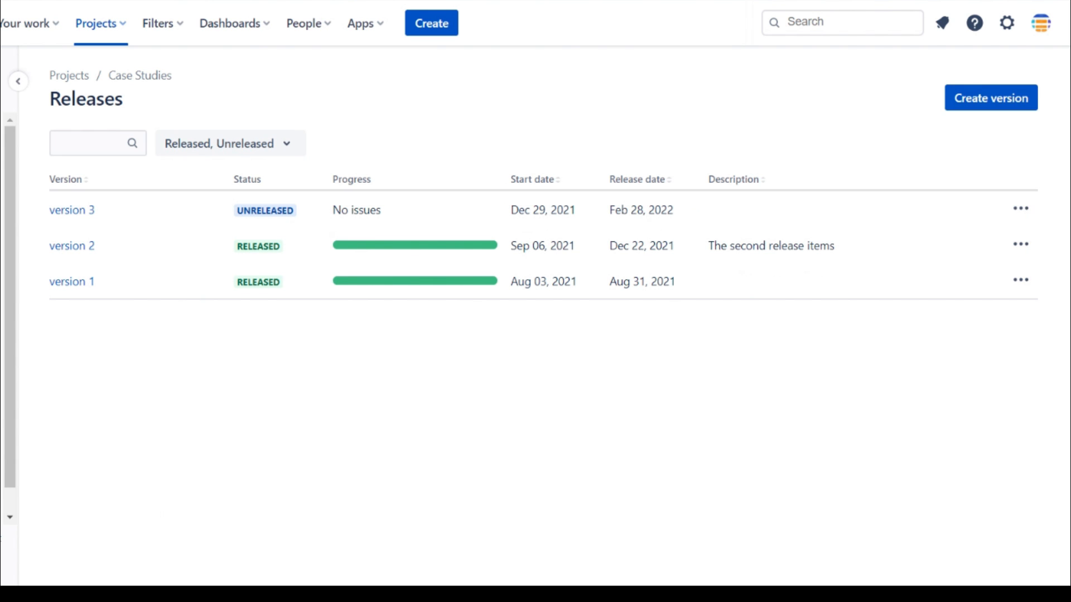
# Open the CS board backlog and look over the Banana sprint and the backlog stories
pyautogui.click(3, 201)
pyautogui.scroll(-2, 77, 298)
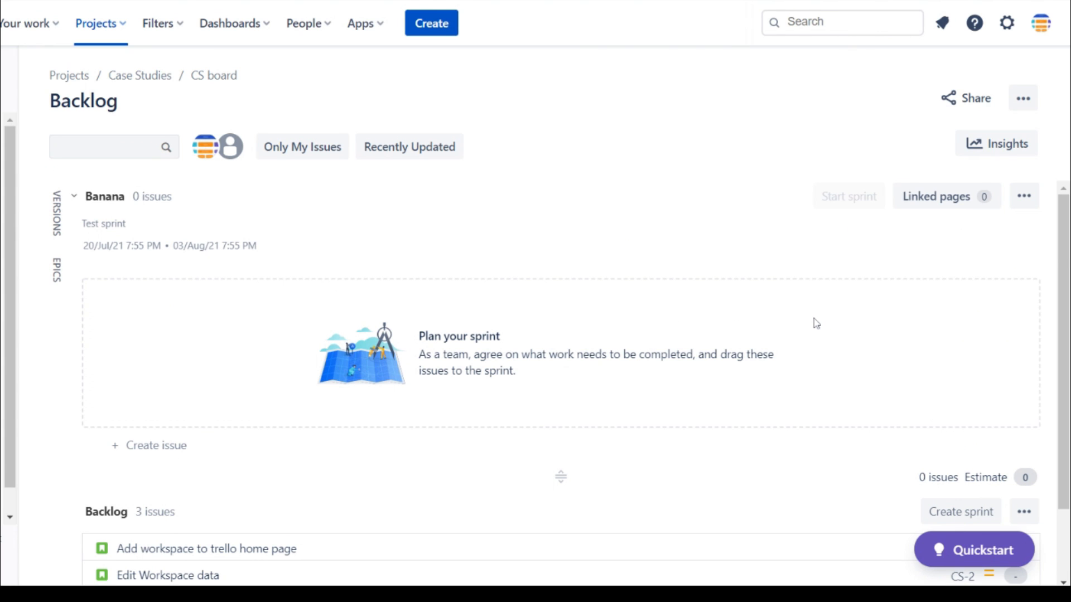
pyautogui.scroll(-2, 816, 324)
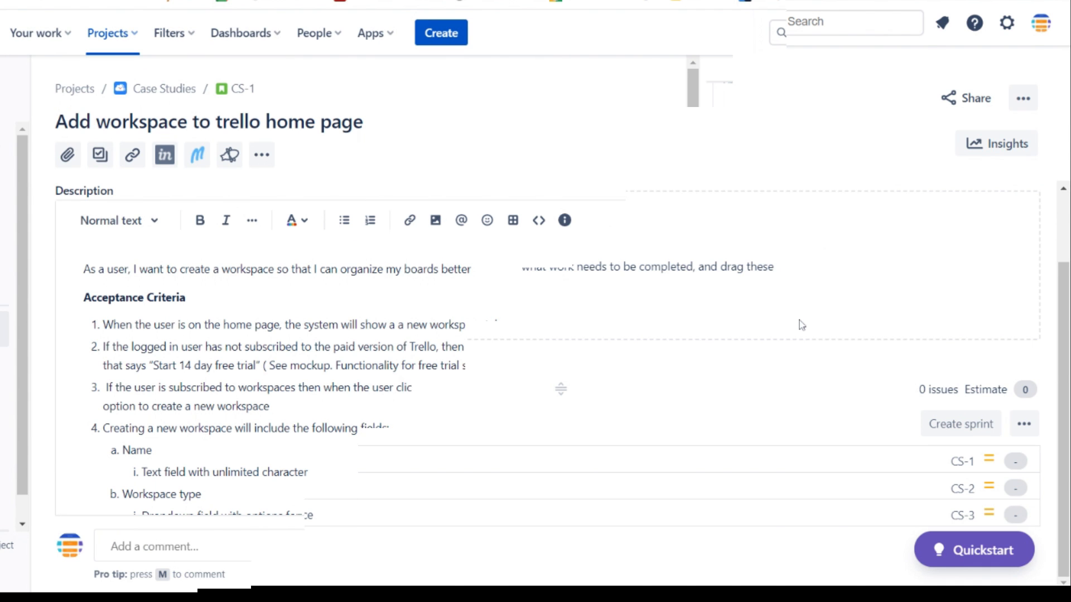